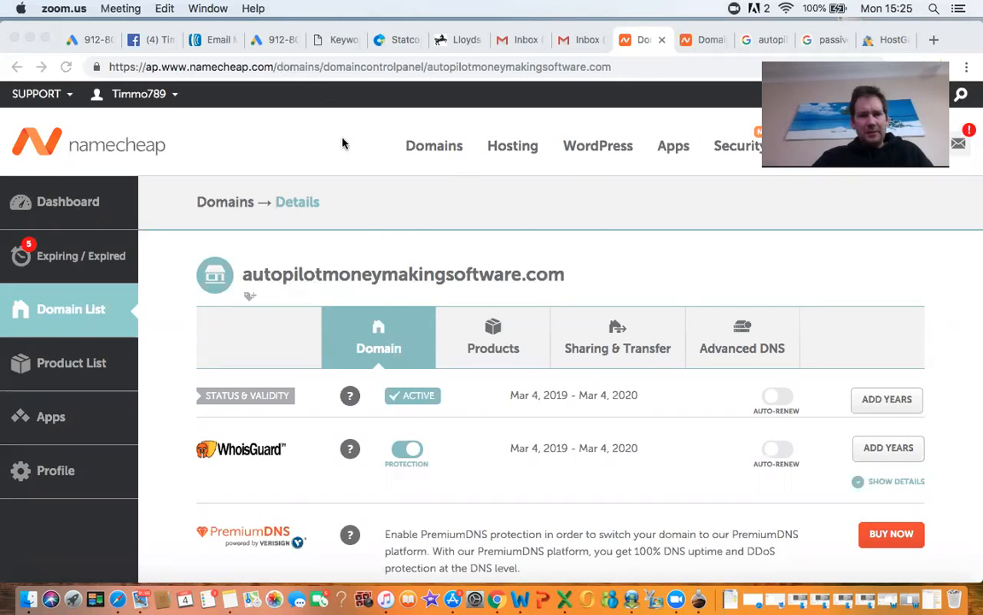
Step: Bring the browser showing Namecheap's Details page for autopilotmoneymakingsoftware.com to the front
left_click(880, 274)
Step: Switch the domain to Custom DNS with ns6315.hostgator.com and ns6316.hostgator.com, and save
scroll(880, 274, "down", 2)
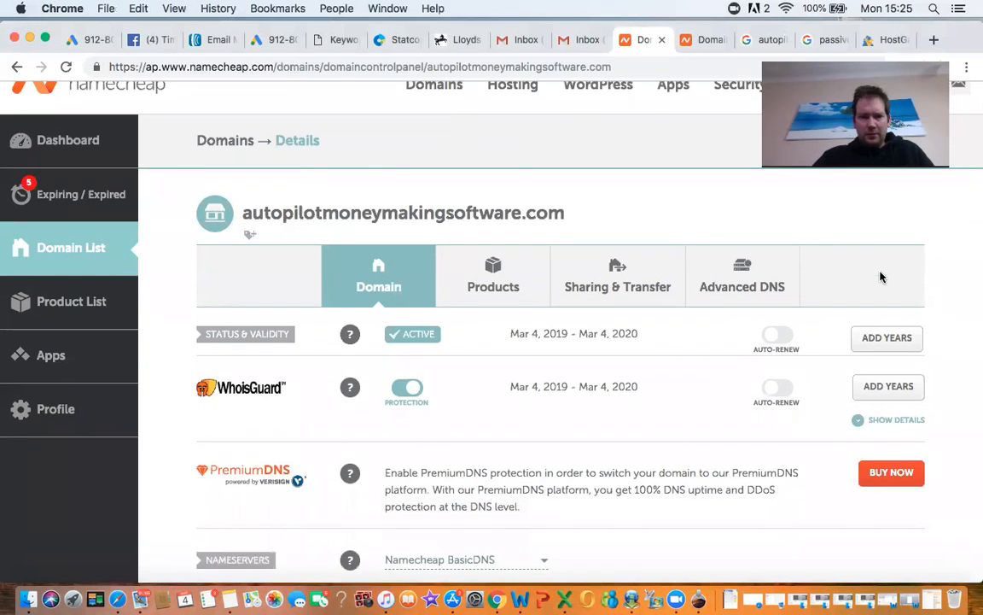
scroll(882, 277, "down", 5)
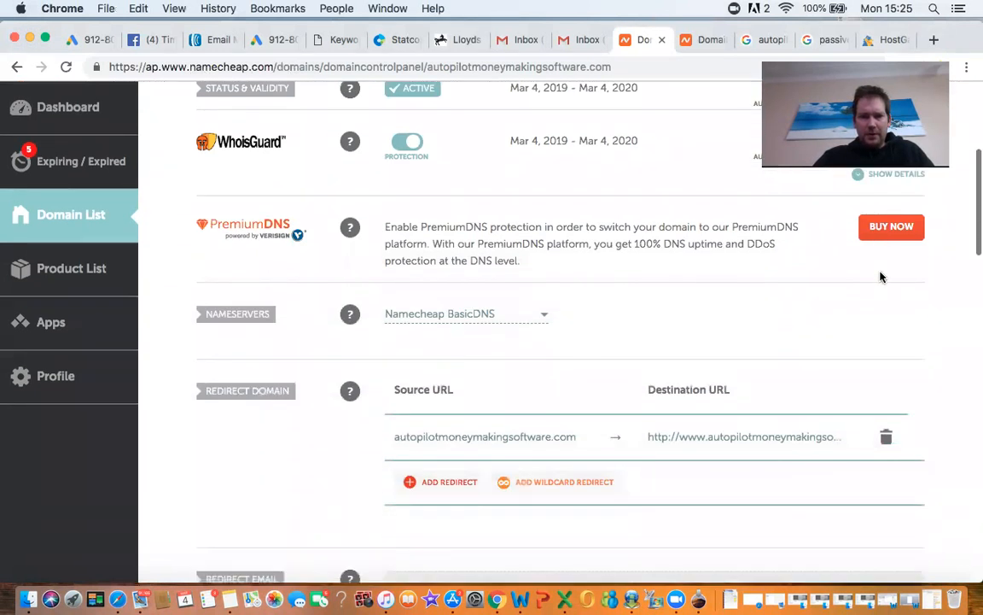
left_click(543, 315)
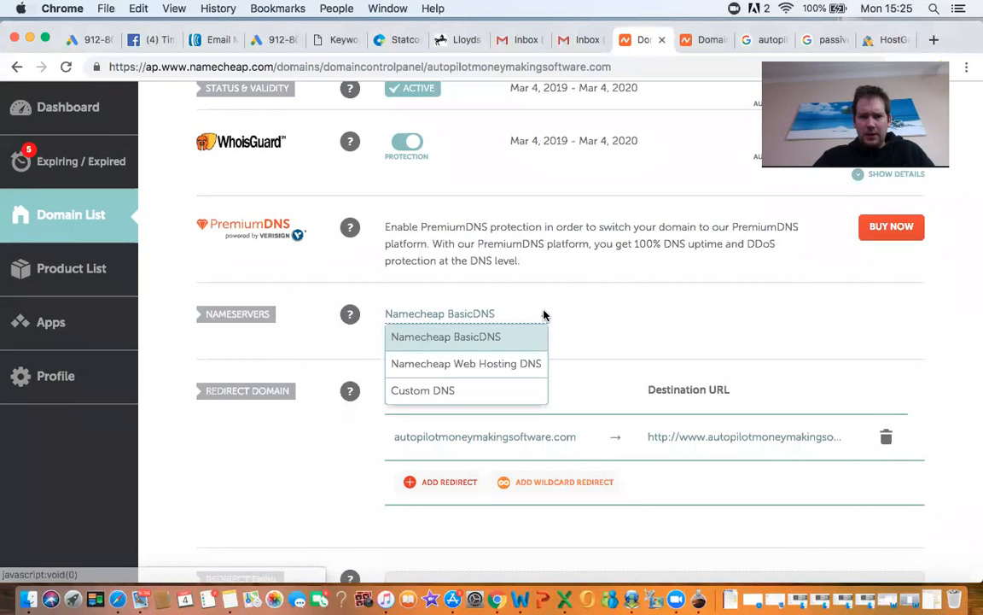
left_click(448, 389)
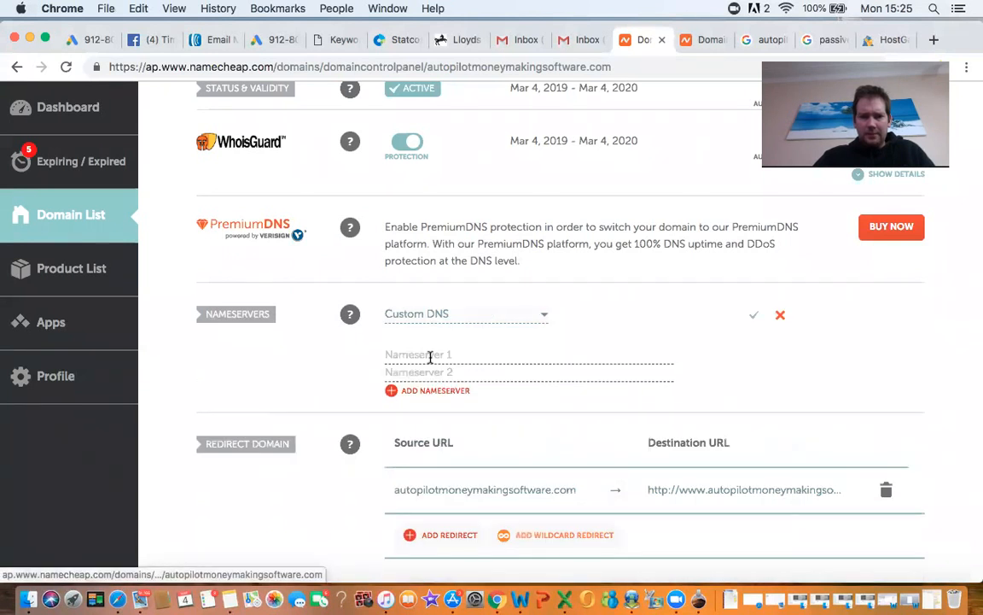
left_click(428, 355)
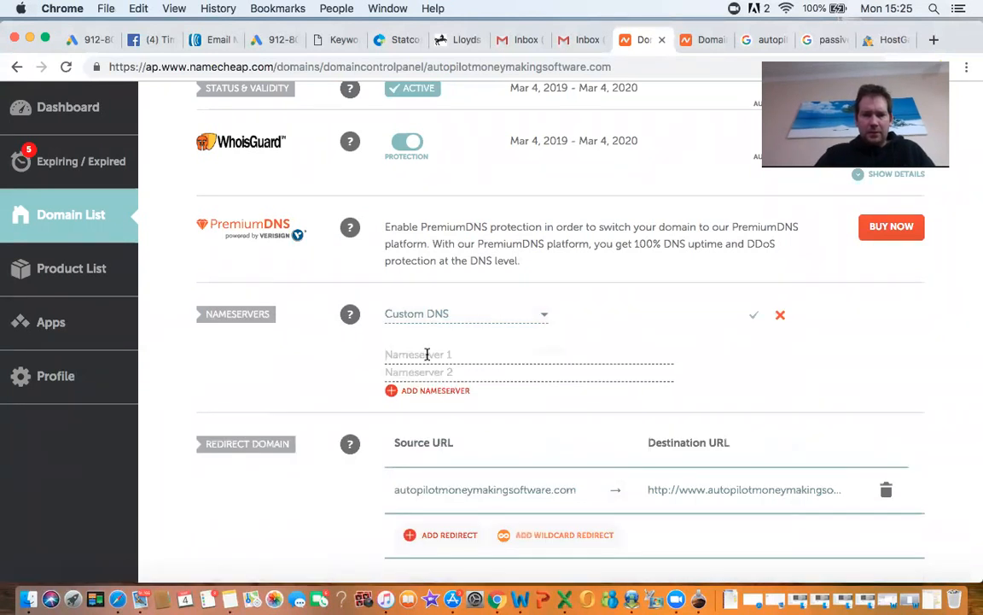
type("ns6315.hostgator.com")
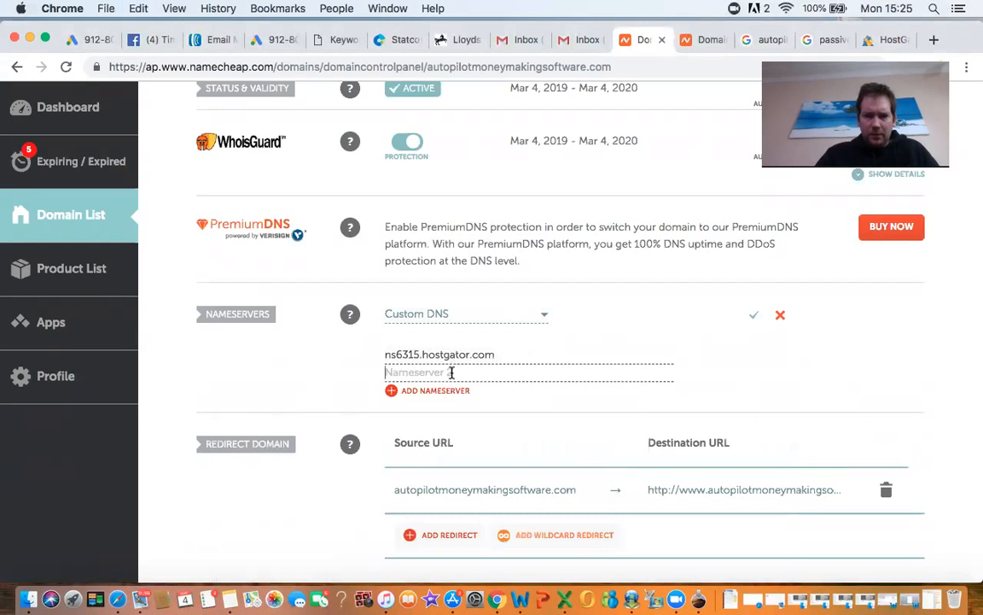
left_click(452, 373)
type("ns6315.hostgator.com")
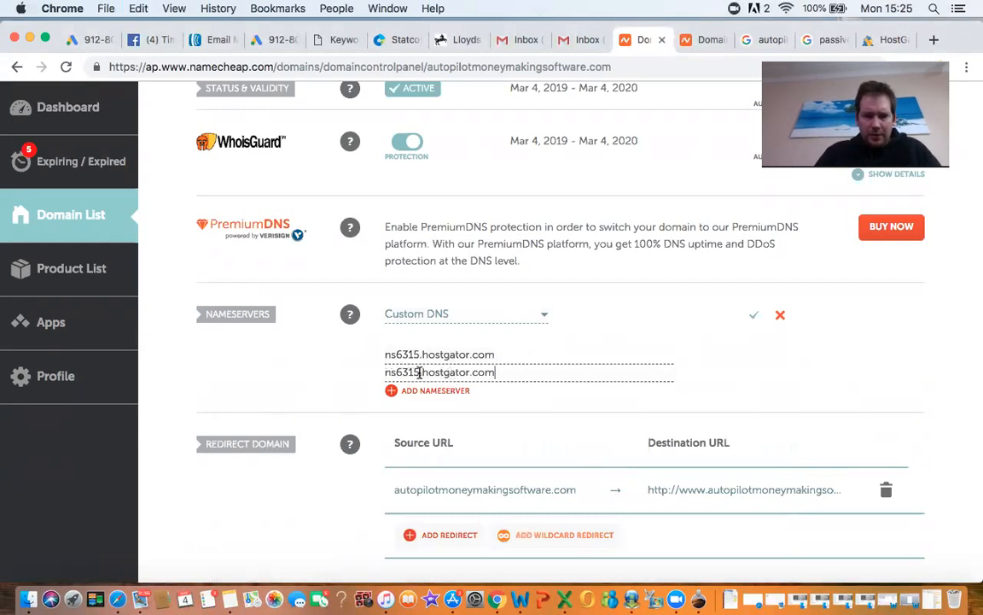
left_click(419, 373)
key("BackSpace")
type("6")
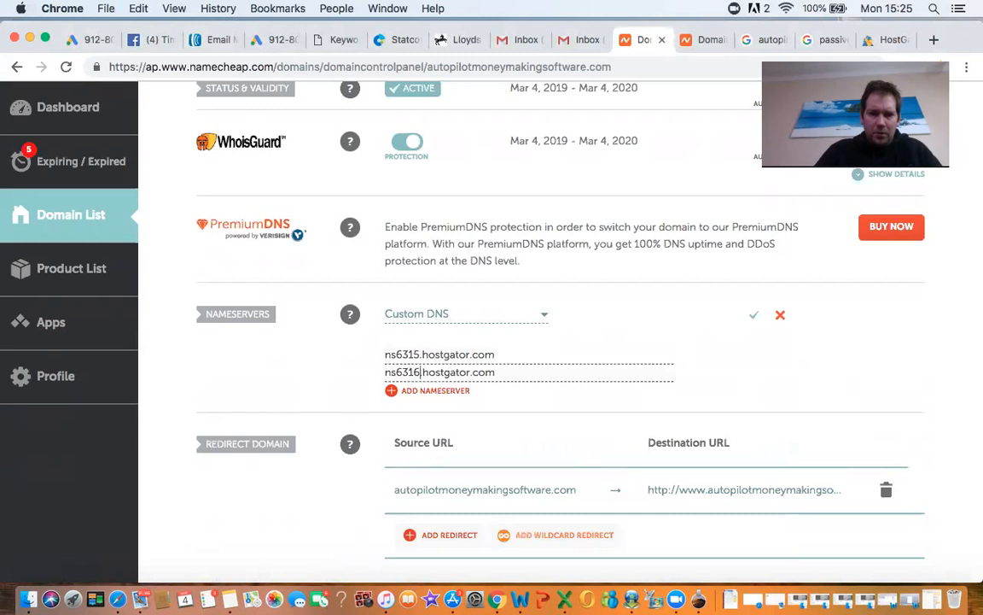
left_click(754, 318)
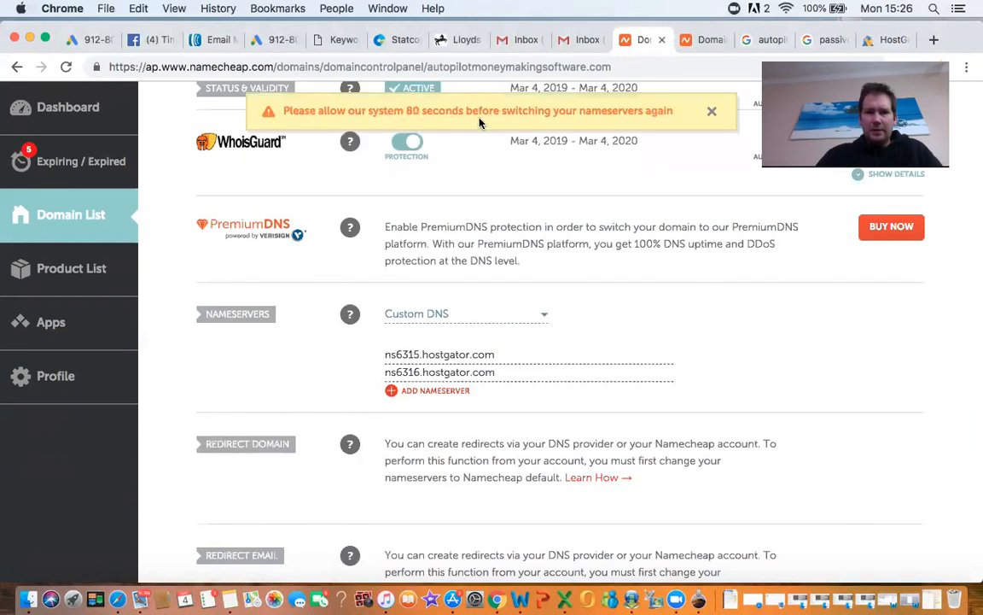
Step: Close the yellow 80-second nameserver wait banner and return to the top of the page
left_click(714, 114)
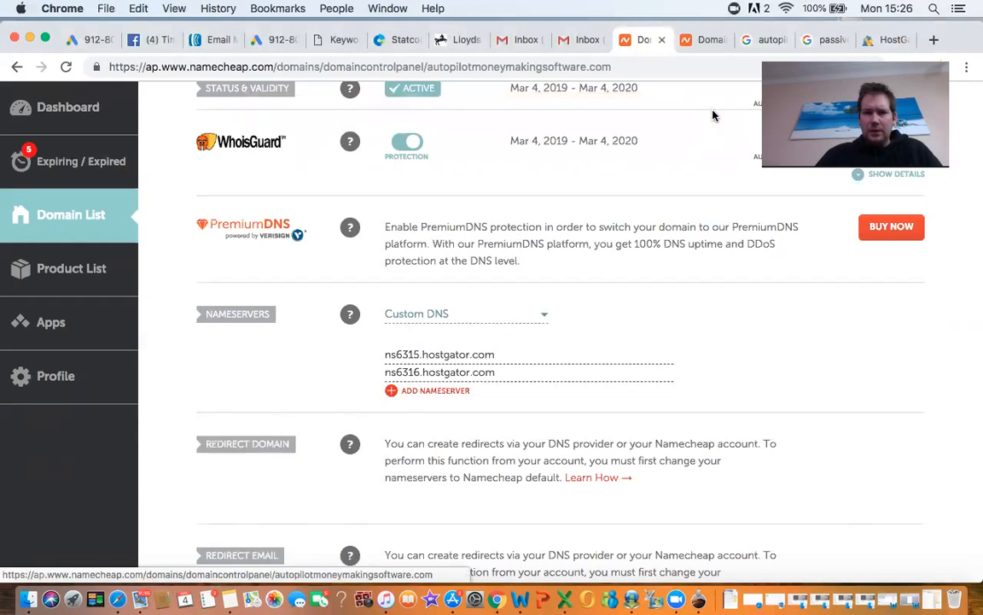
scroll(769, 333, "up", 3)
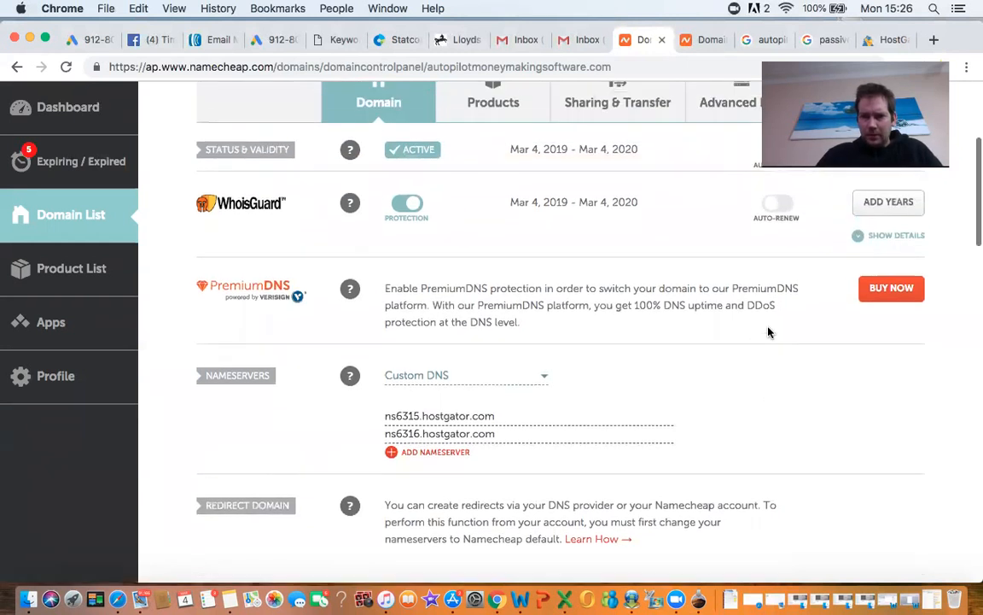
scroll(768, 333, "up", 5)
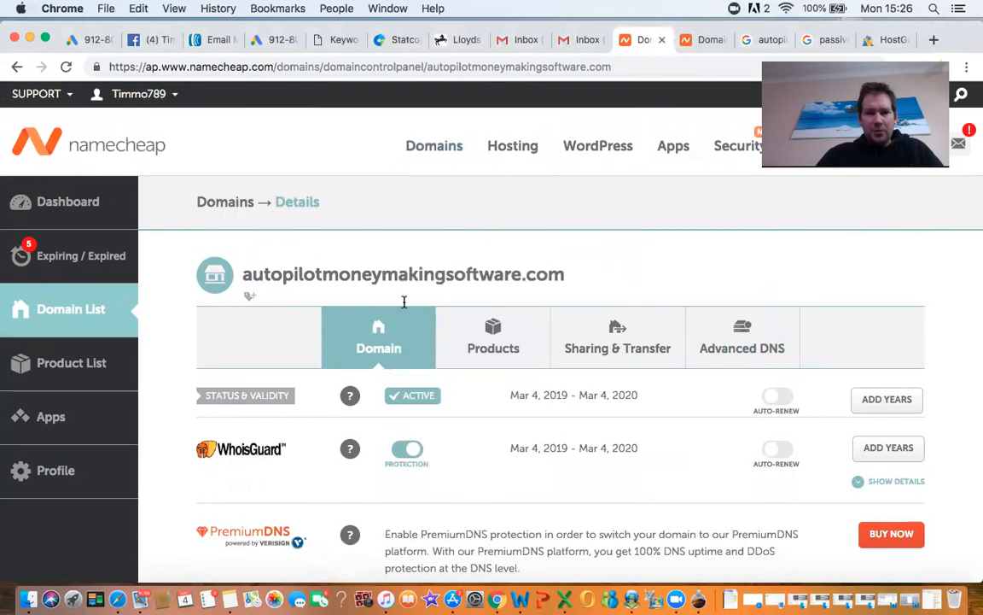
Step: Scroll through the Details page to verify the ns6315 and ns6316 HostGator Custom DNS entries
scroll(854, 264, "down", 3)
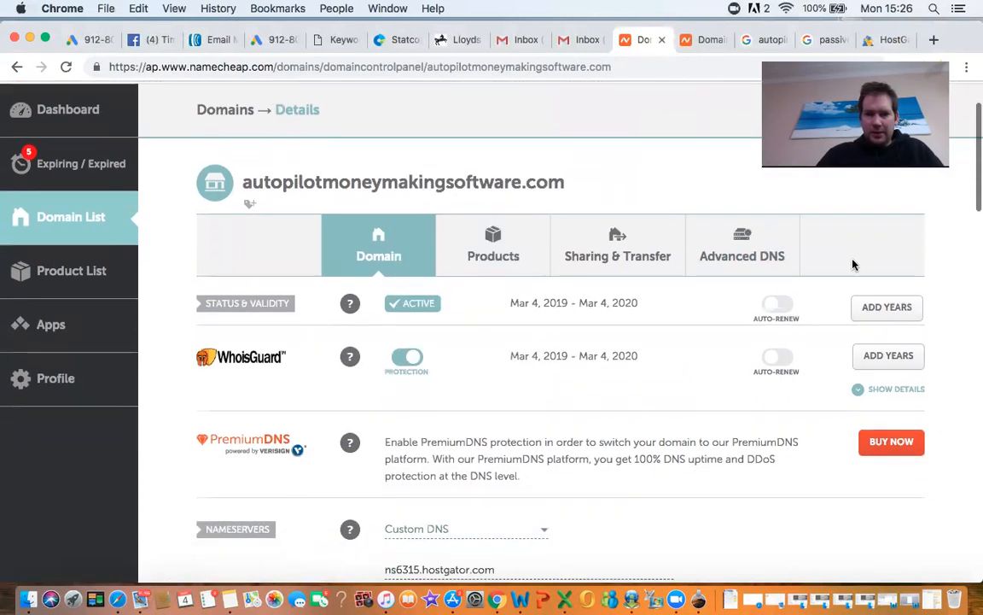
scroll(854, 264, "down", 4)
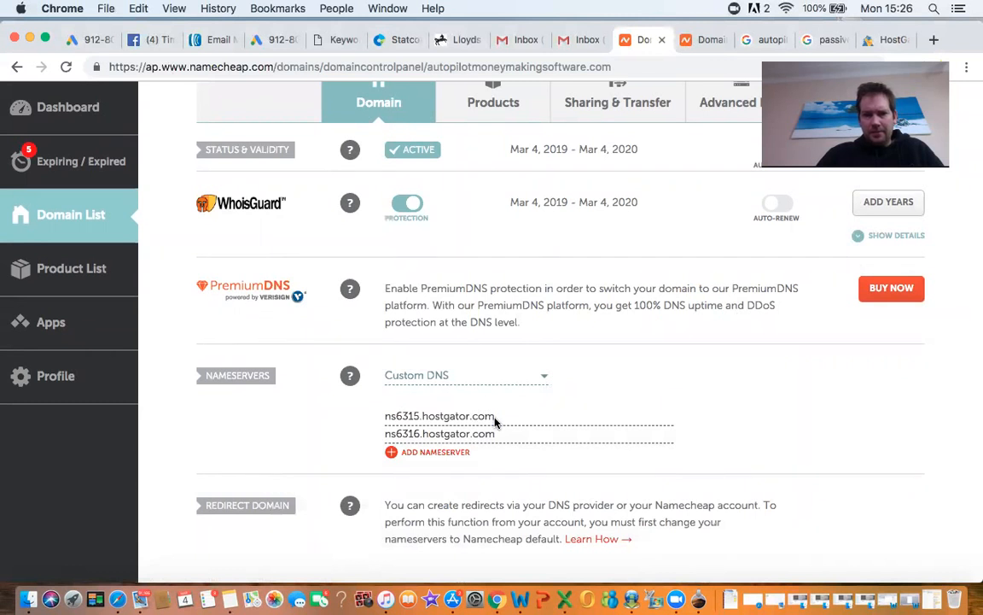
scroll(495, 422, "up", 3)
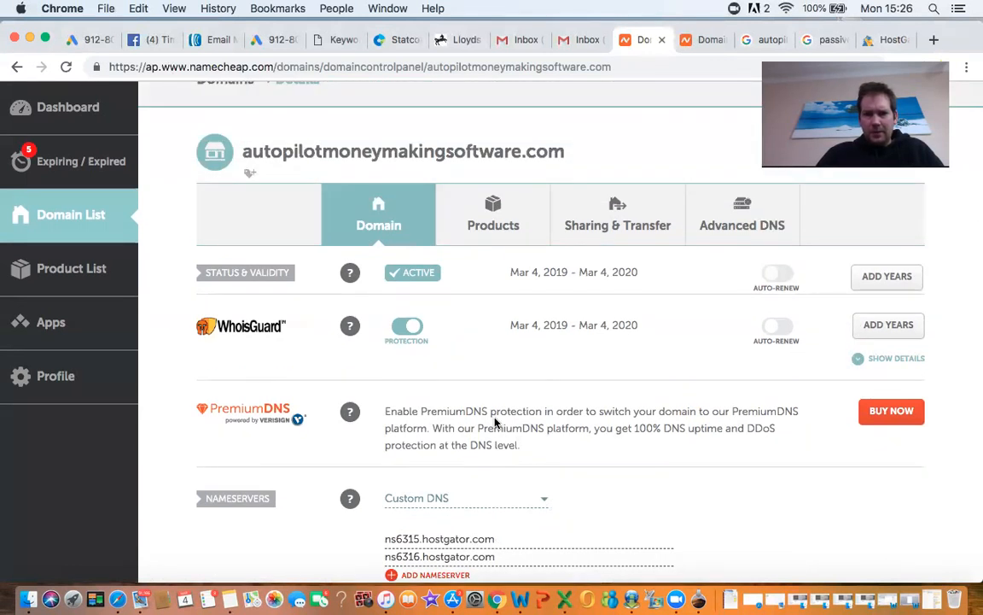
scroll(495, 421, "down", 7)
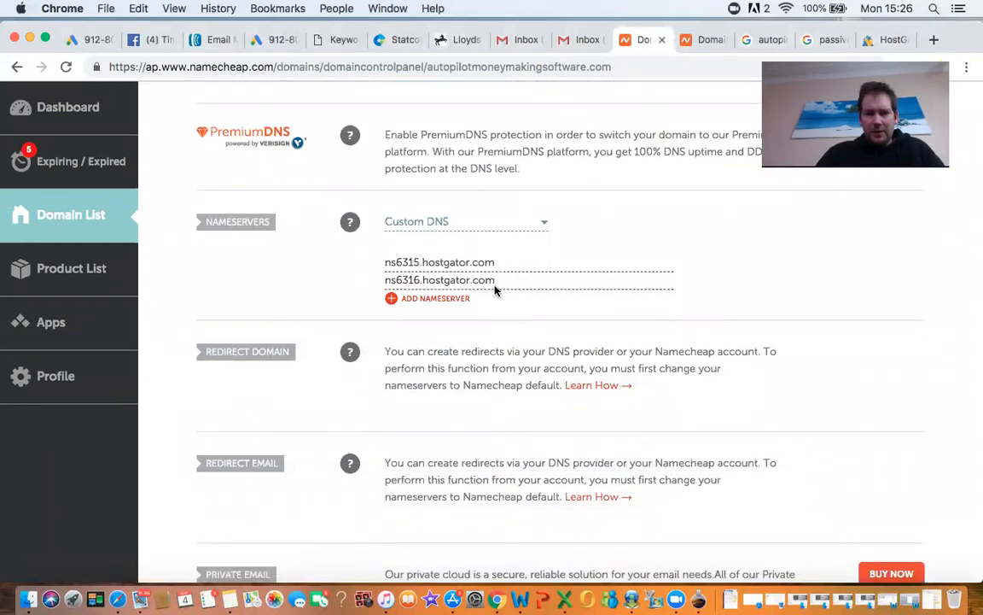
scroll(495, 290, "up", 2)
scroll(496, 291, "up", 1)
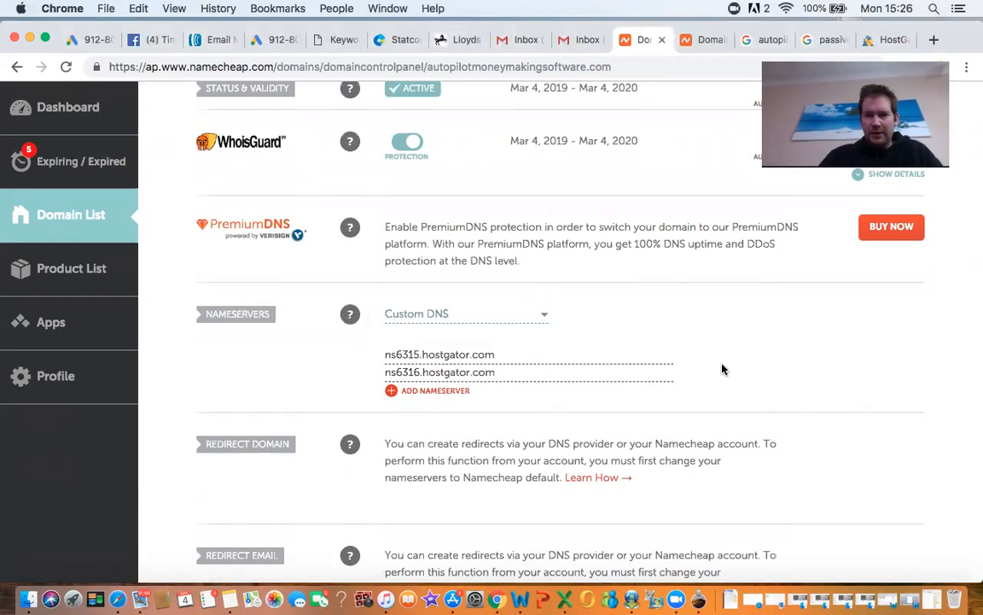
scroll(722, 369, "up", 2)
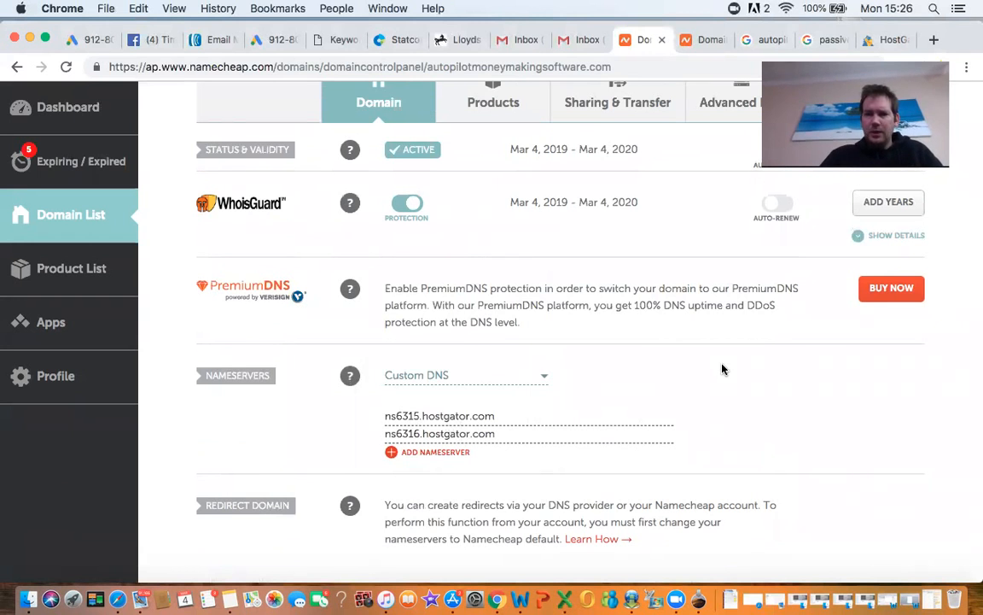
scroll(722, 369, "up", 2)
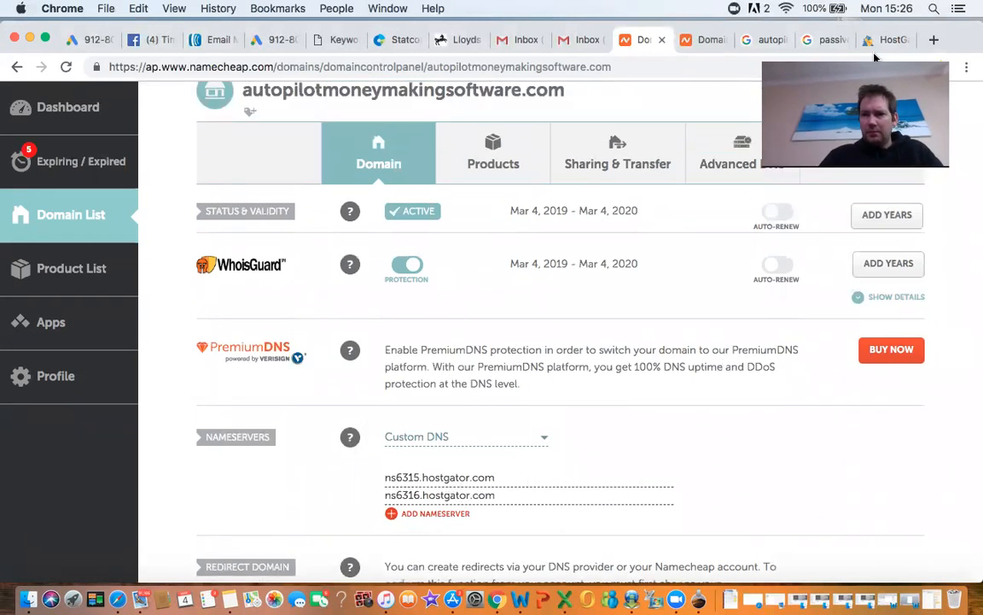
Step: In the HostGator portal, open Addon Domains from the dashboard's Most Popular Links
left_click(888, 40)
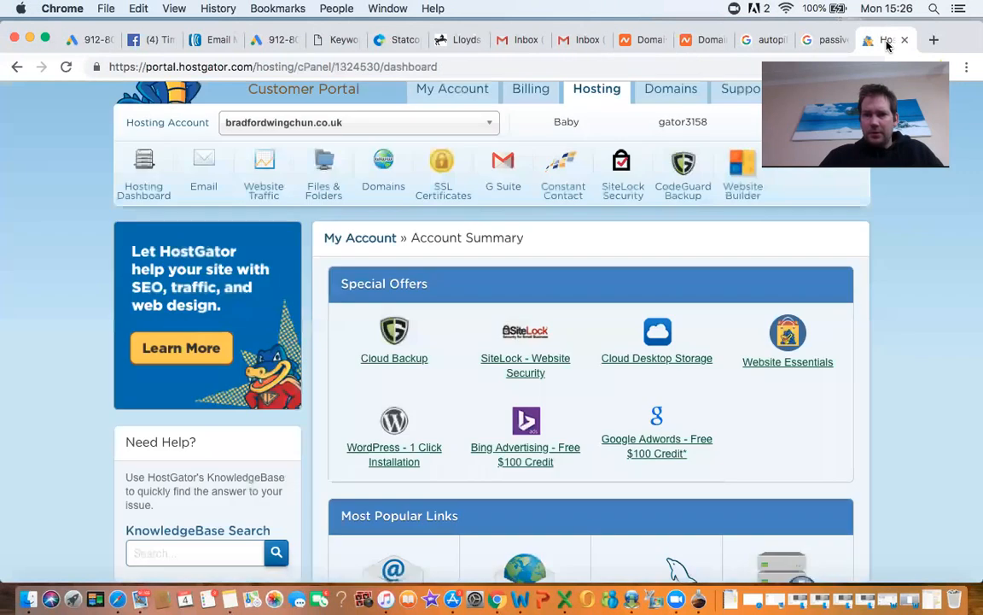
scroll(910, 331, "up", 2)
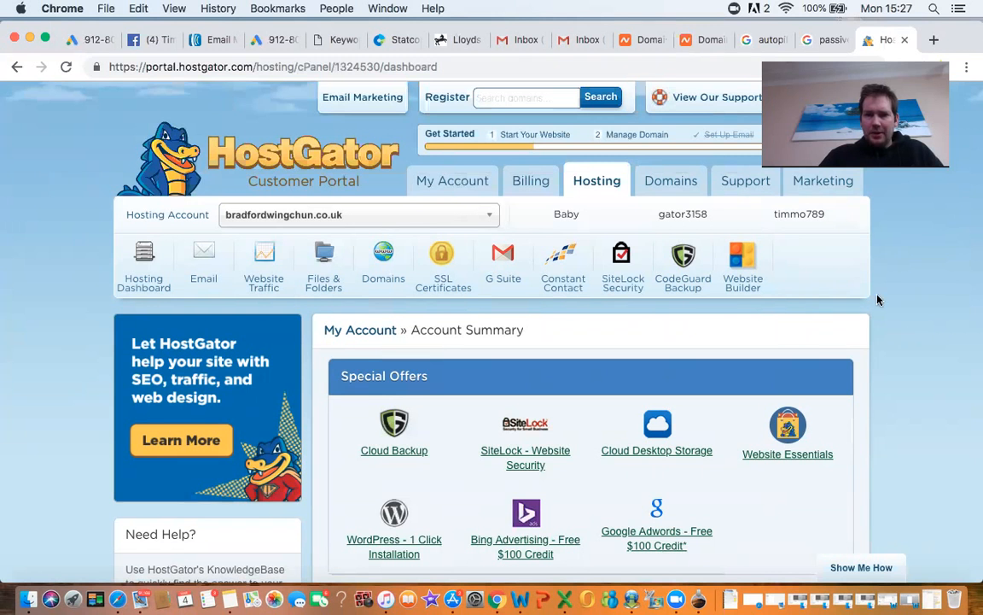
scroll(934, 299, "down", 2)
scroll(933, 299, "down", 5)
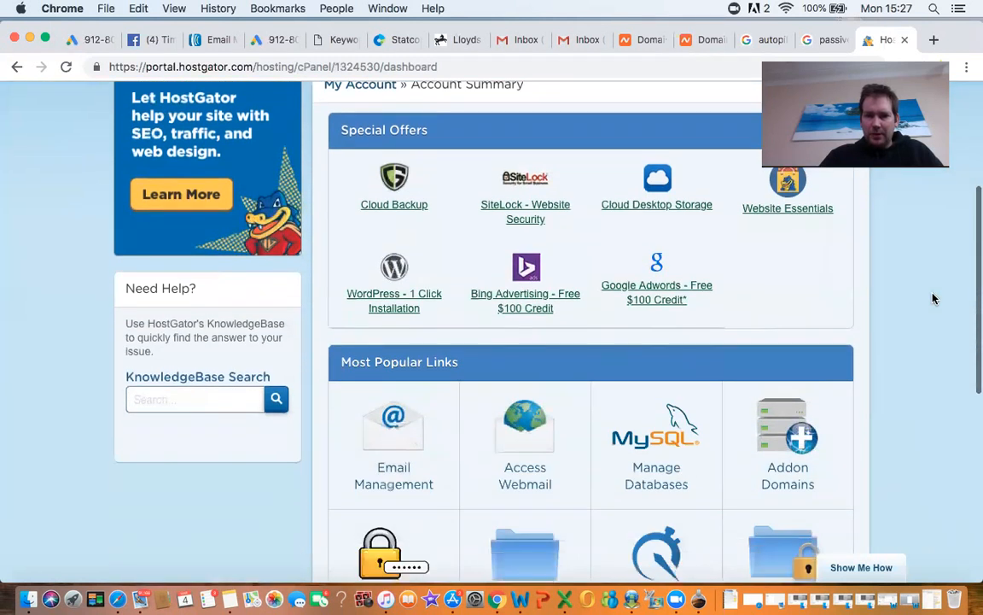
scroll(933, 299, "down", 3)
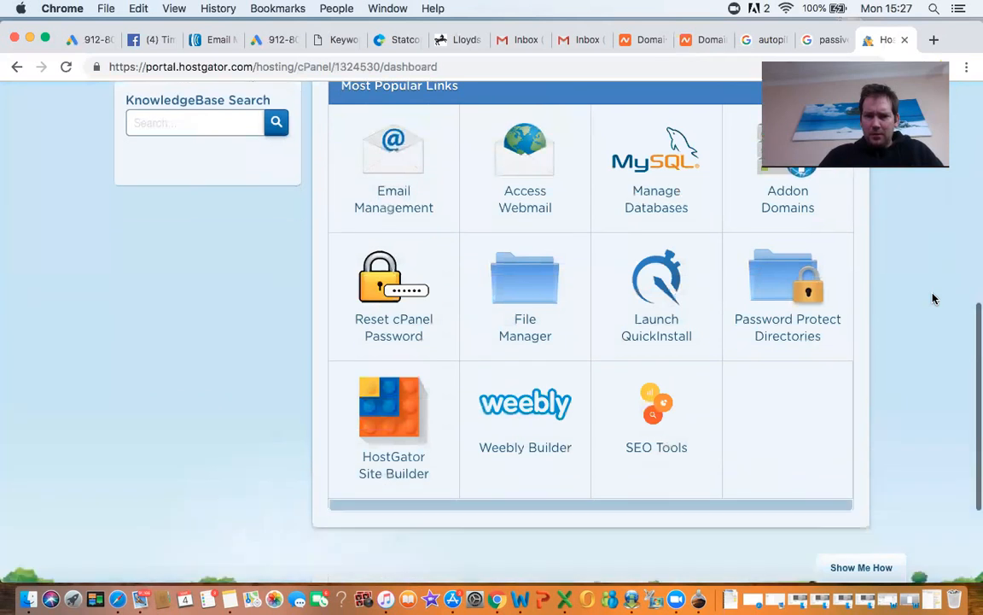
scroll(933, 298, "down", 5)
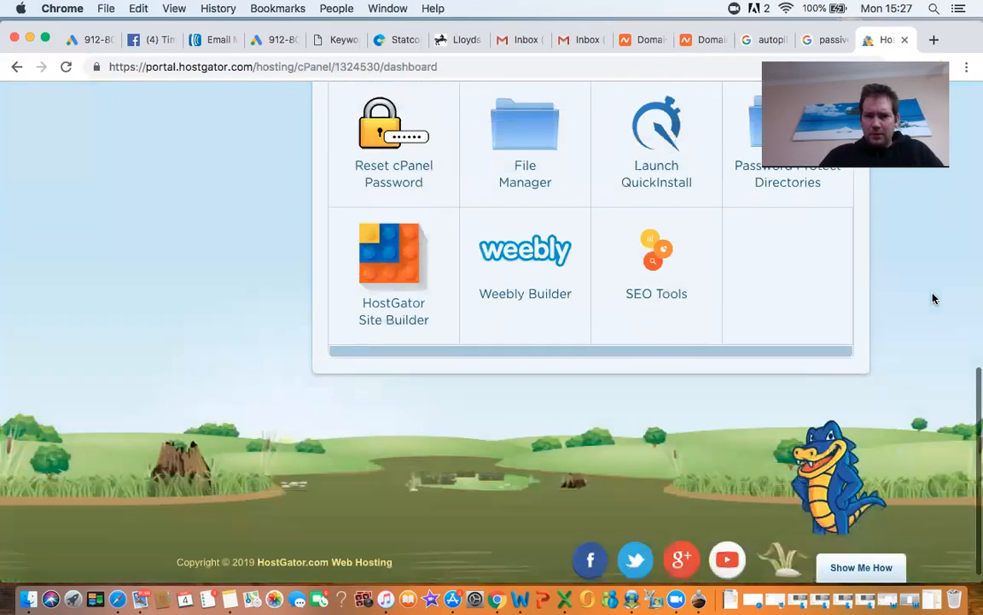
scroll(933, 299, "up", 10)
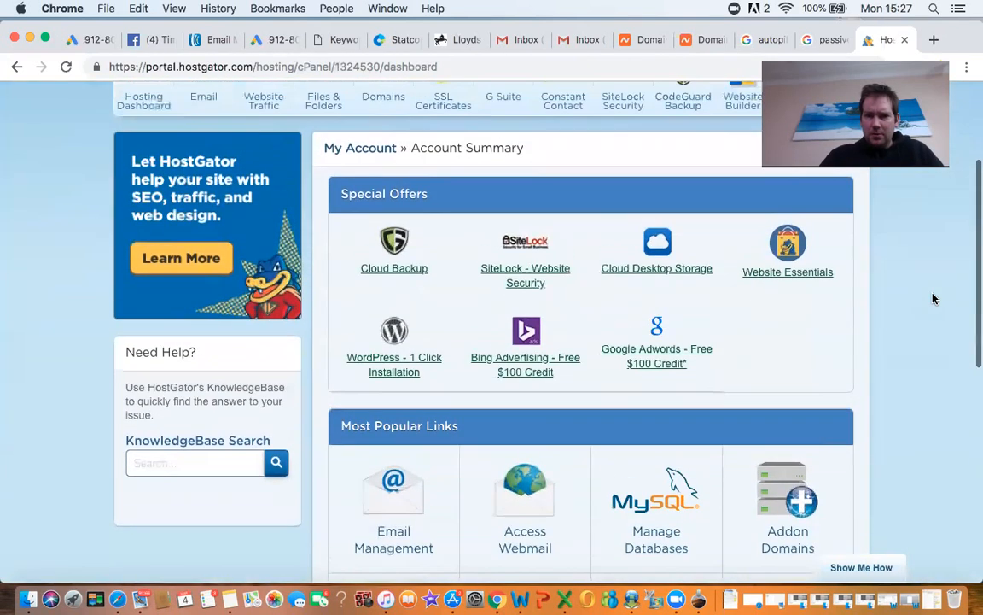
scroll(933, 299, "up", 2)
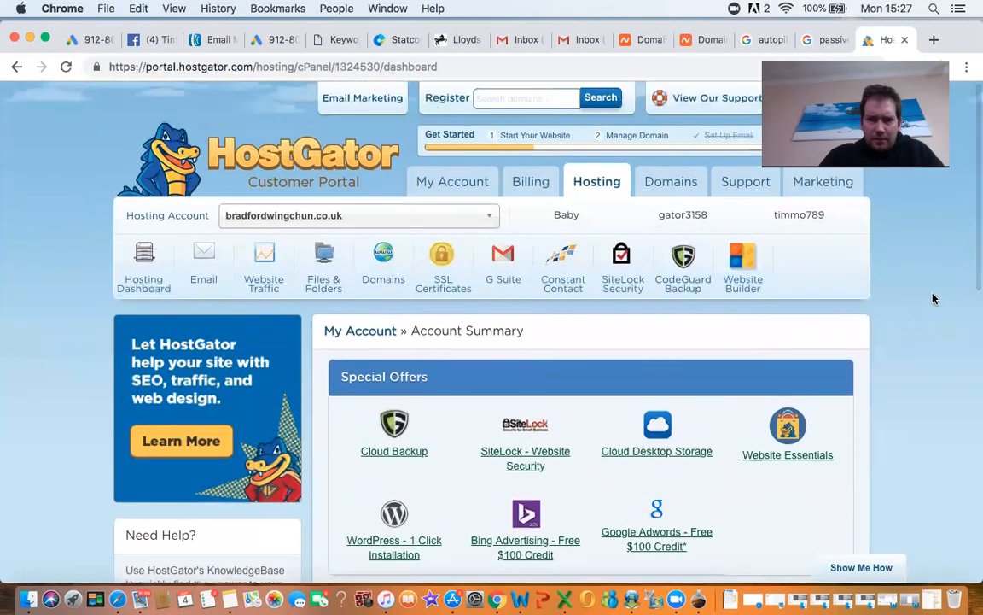
scroll(933, 298, "down", 1)
scroll(933, 299, "down", 1)
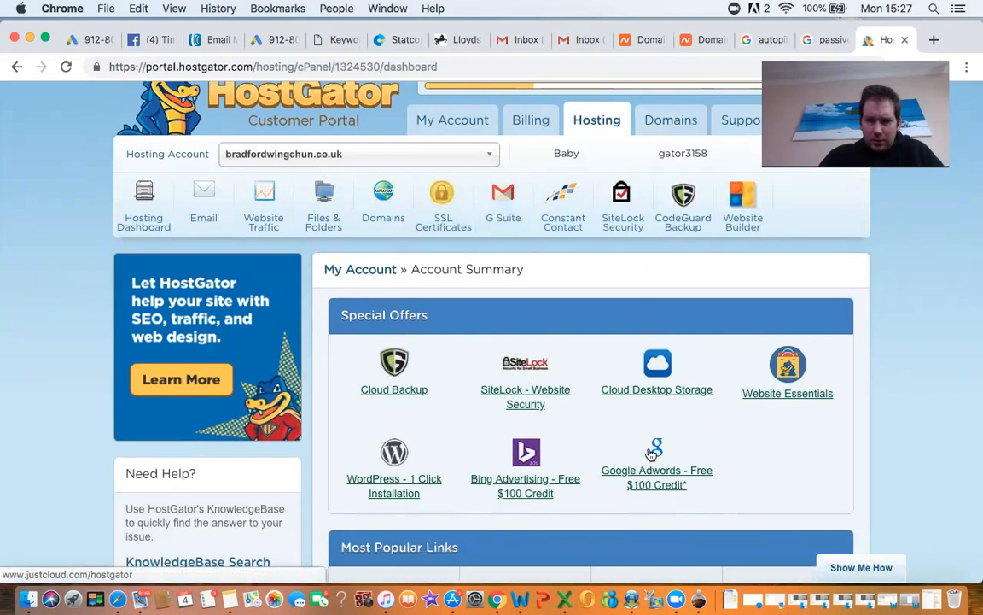
scroll(495, 484, "down", 1)
scroll(494, 484, "down", 8)
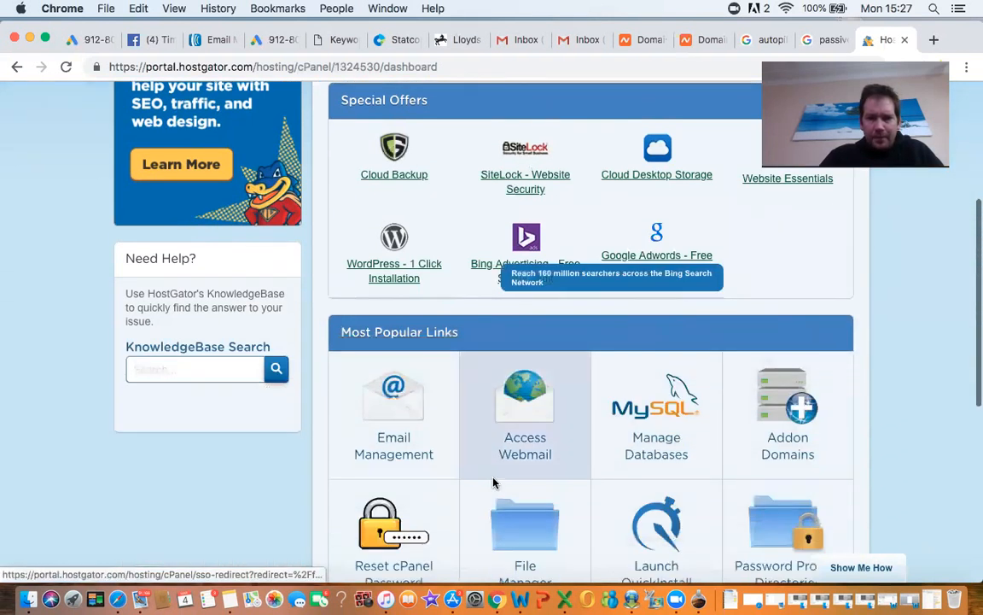
scroll(494, 484, "down", 3)
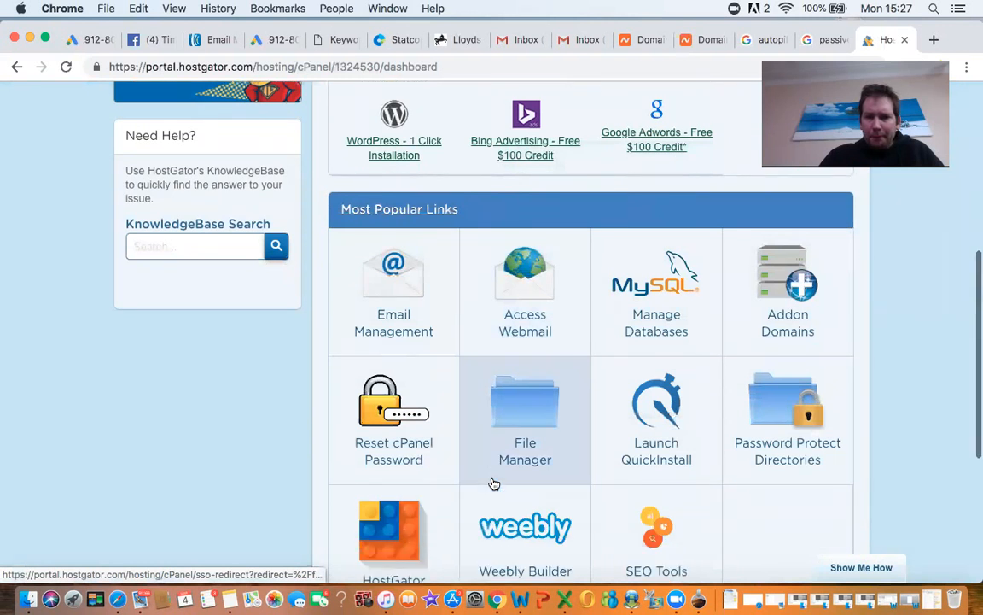
left_click(794, 261)
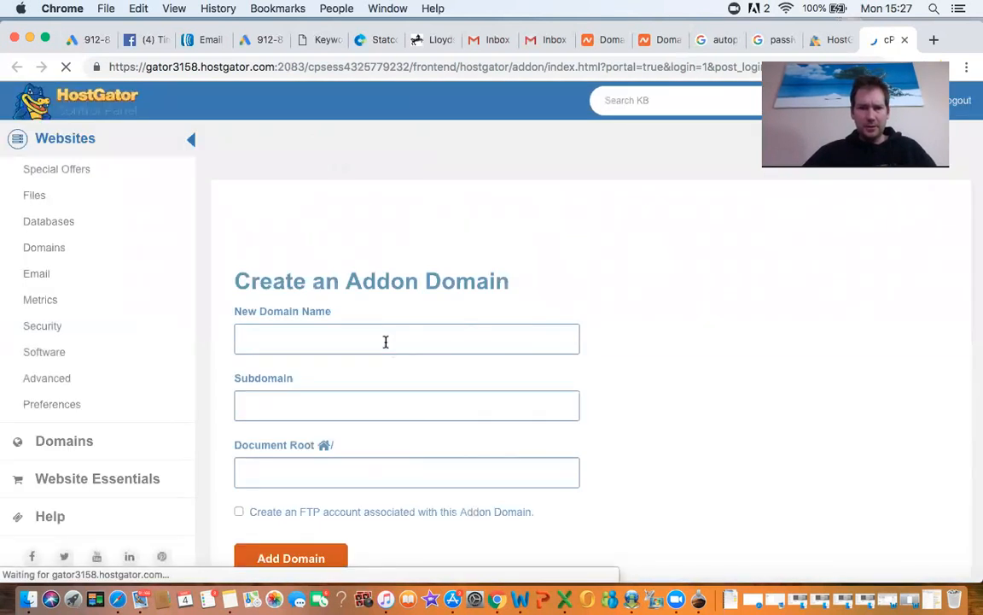
Step: Close the Namecheap search and two Google tabs, then copy autopilotmoneymakingsoftware.com from its Namecheap page
left_click(663, 41)
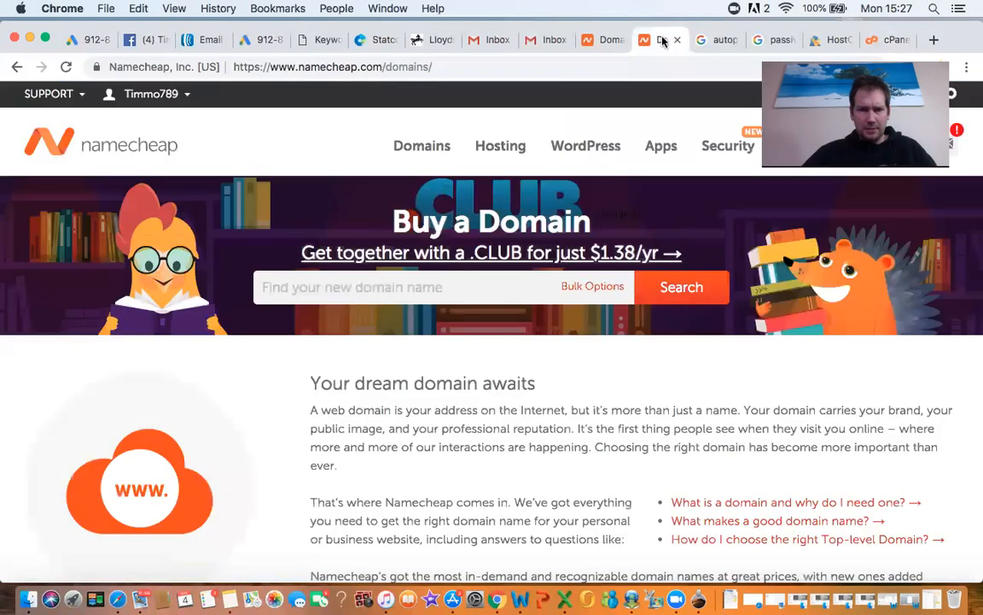
left_click(677, 40)
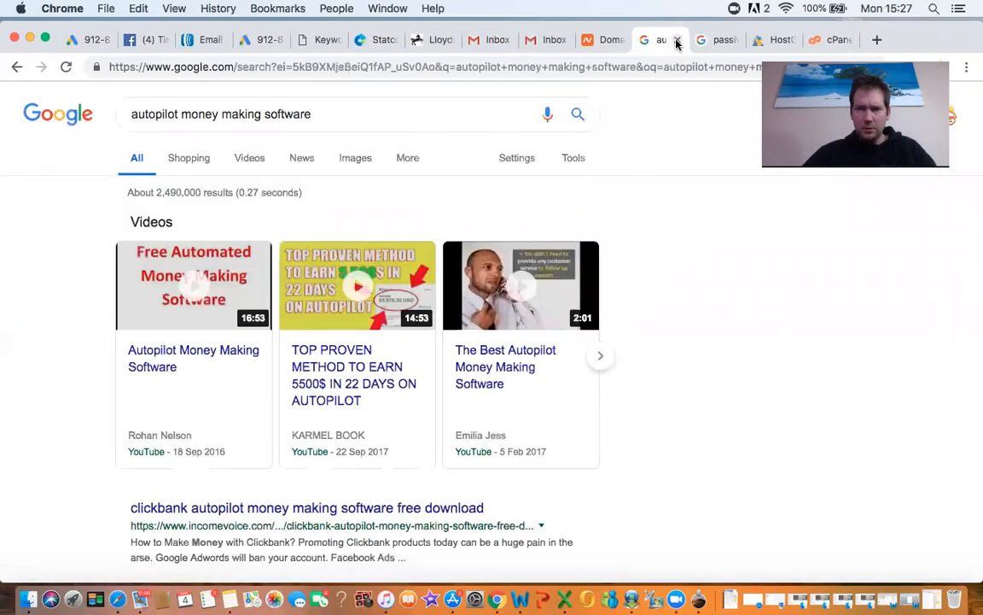
left_click(677, 40)
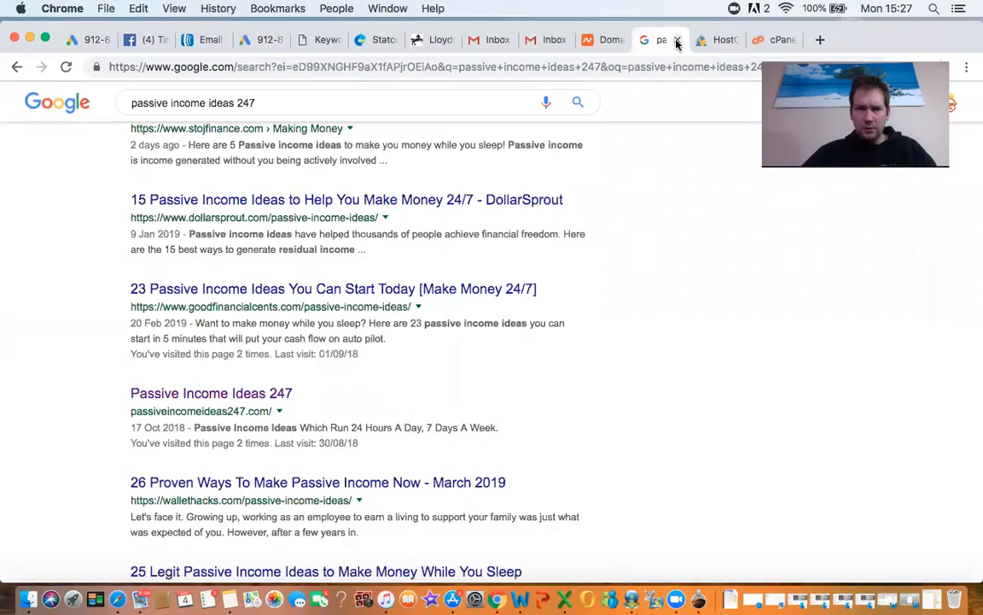
left_click(677, 40)
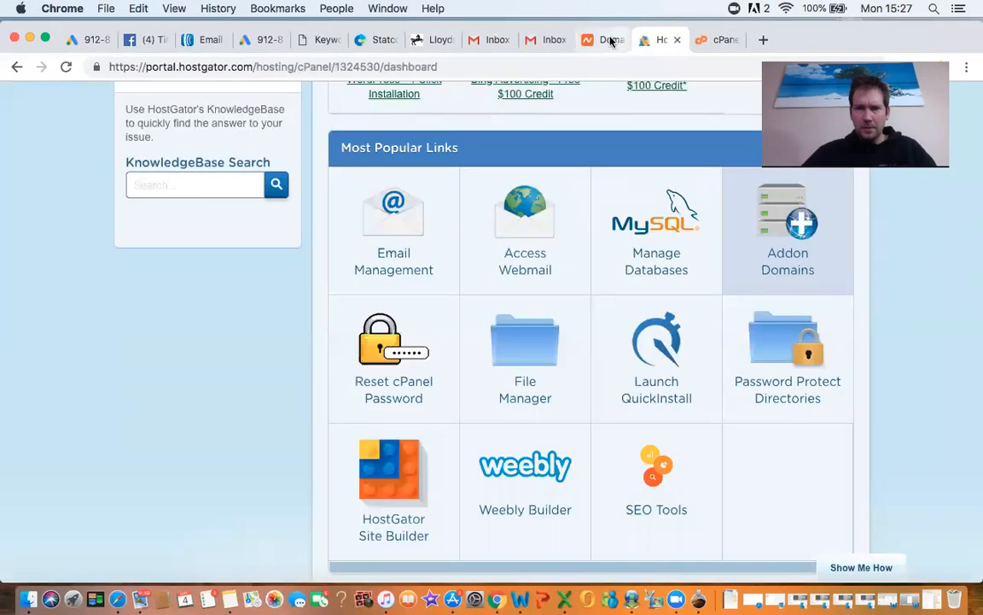
left_click(610, 40)
left_click_drag(566, 92, 224, 130)
key("super+c")
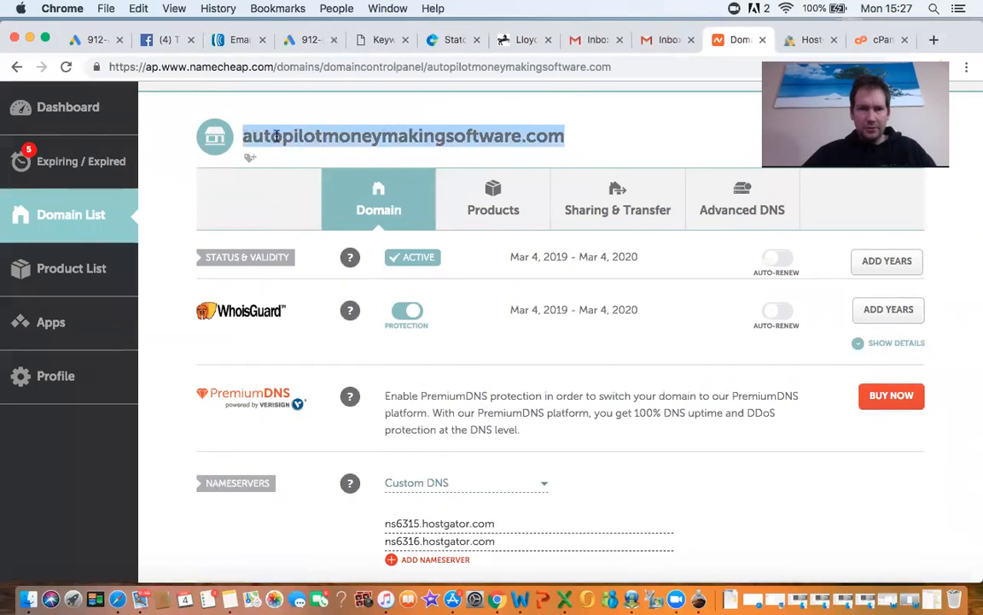
Step: Paste autopilotmoneymakingsoftware.com as the new domain, auto-fill subdomain and document root, and add it
left_click(880, 40)
left_click(296, 335)
key("super+v")
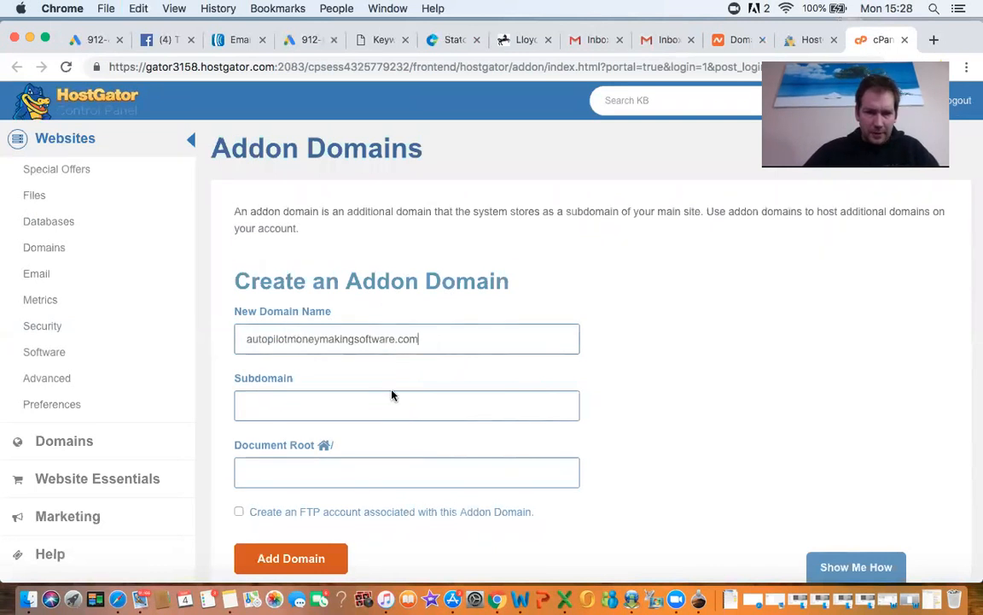
left_click(357, 406)
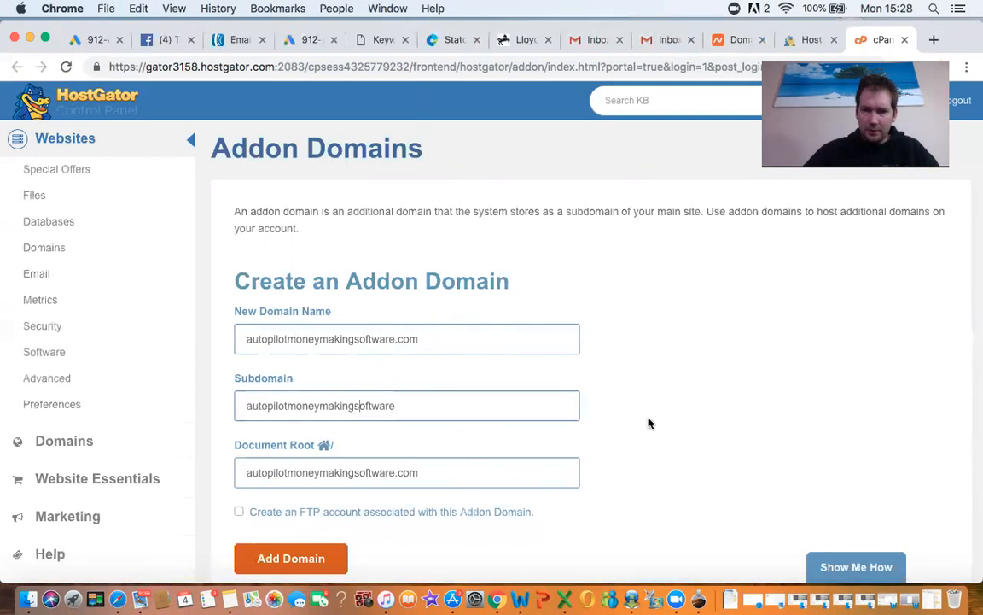
scroll(649, 422, "down", 5)
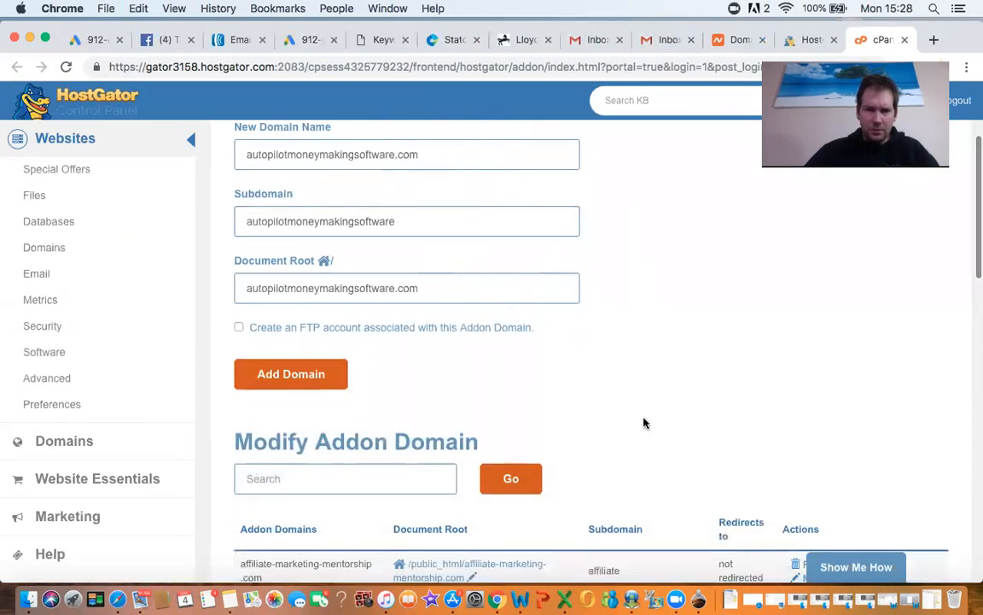
left_click(302, 377)
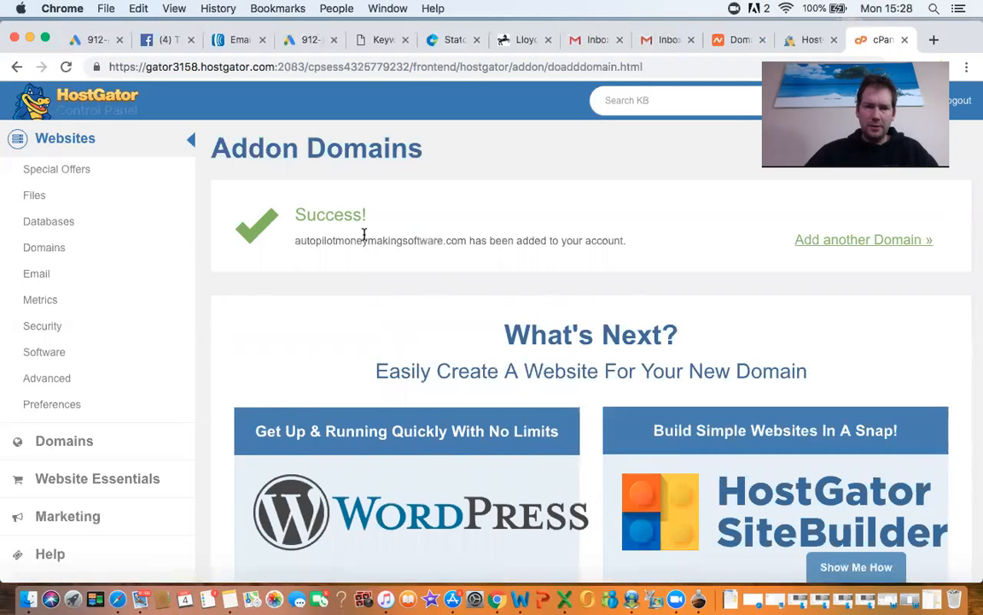
Step: Scroll past the Success message to the WordPress and SiteBuilder website creation options
scroll(429, 237, "down", 5)
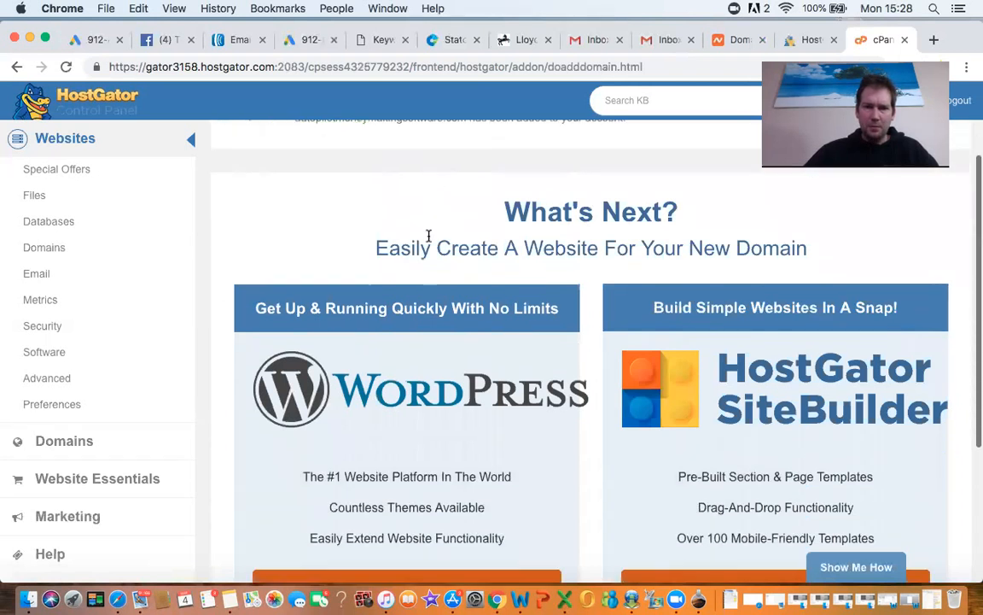
scroll(428, 241, "down", 2)
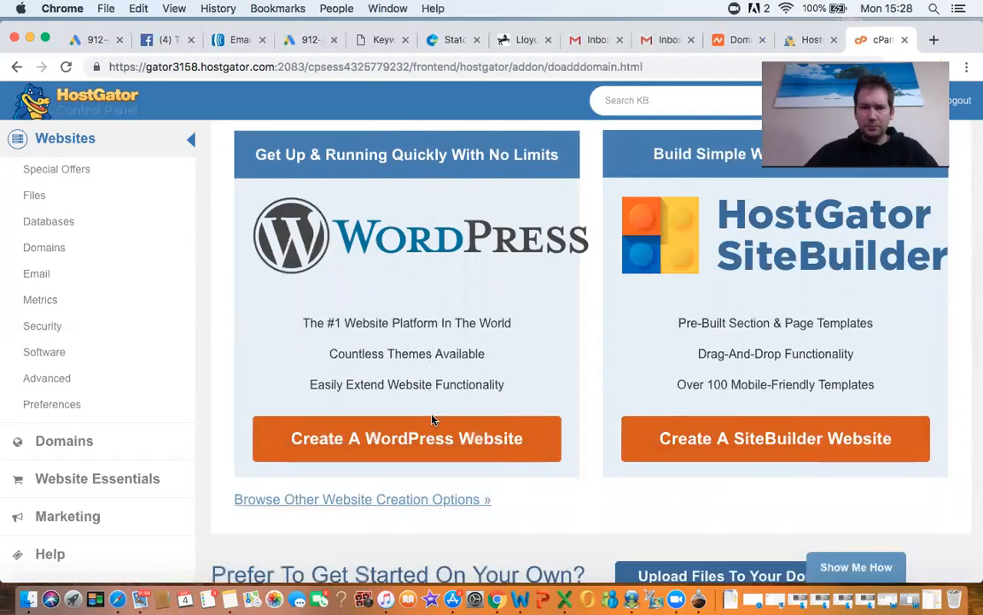
Step: Start Create A WordPress Website, select autopilotmoneymakingsoftware.com as the domain, and continue
left_click(431, 445)
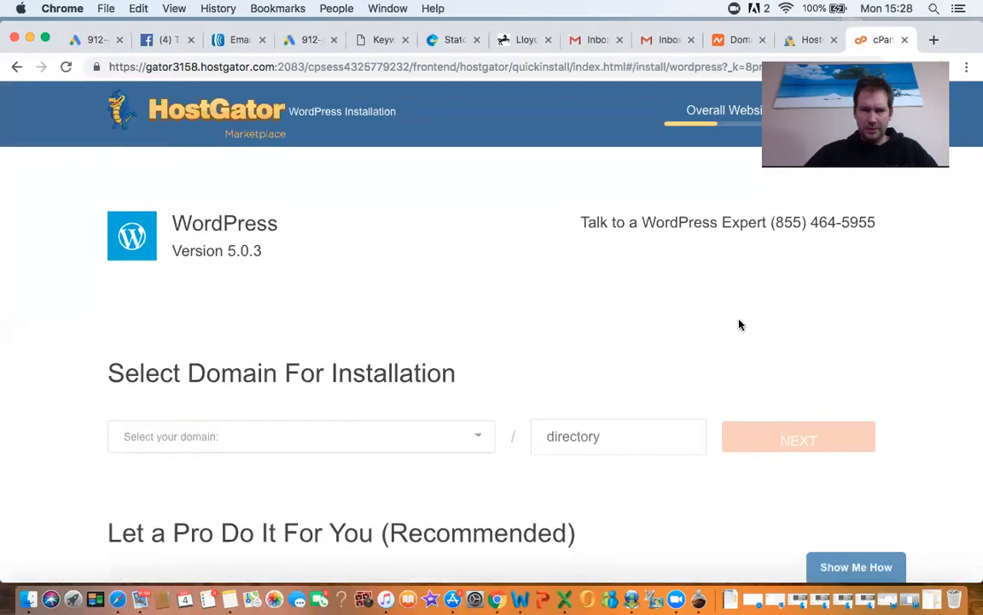
scroll(740, 324, "down", 3)
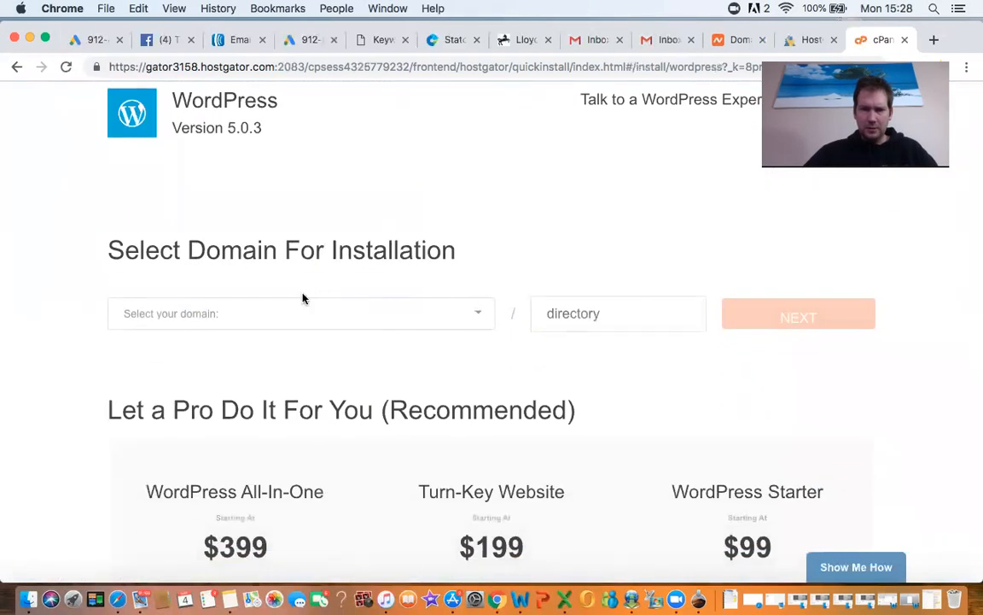
left_click(287, 314)
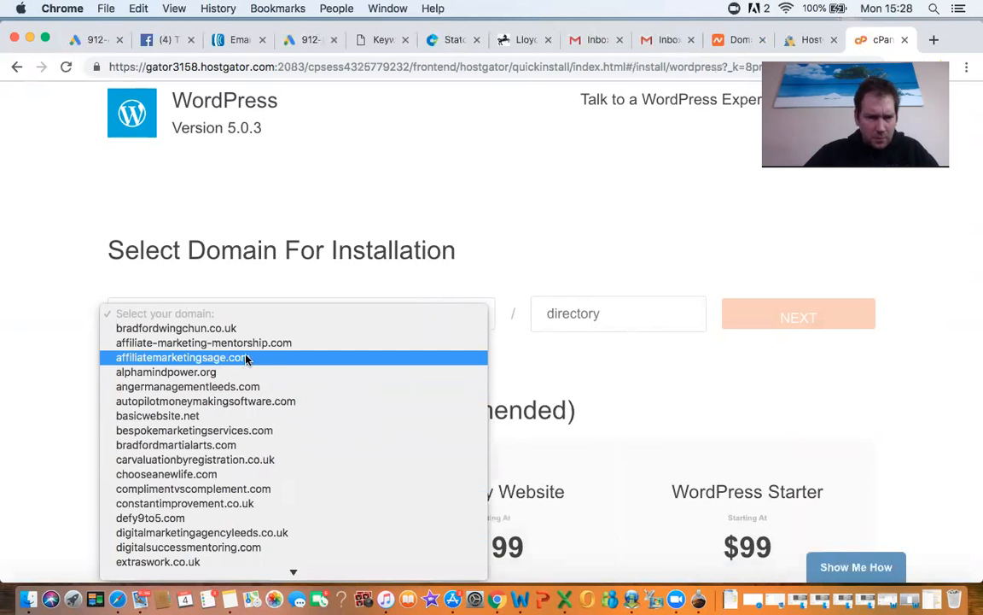
left_click(205, 400)
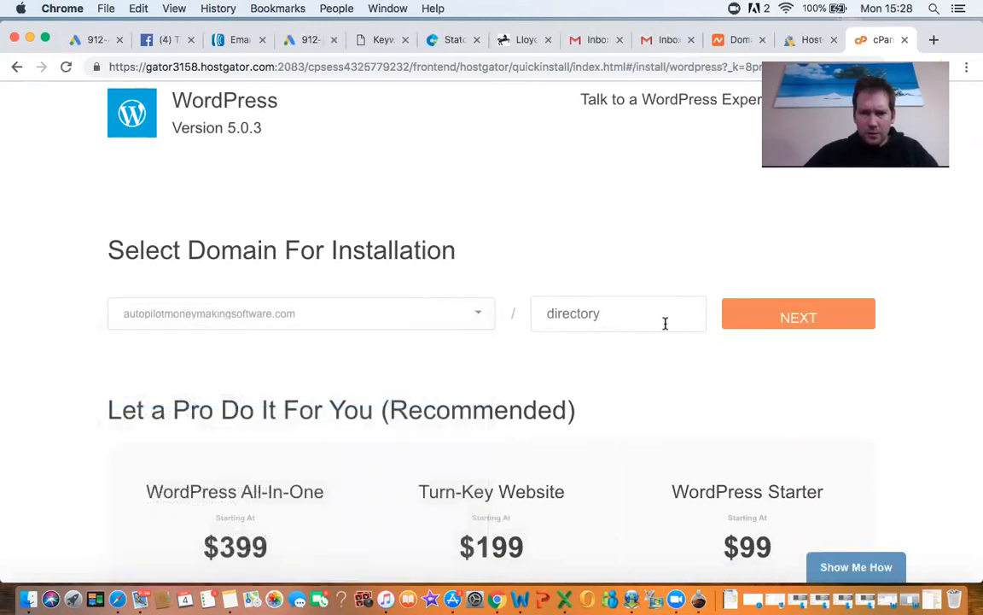
left_click(806, 317)
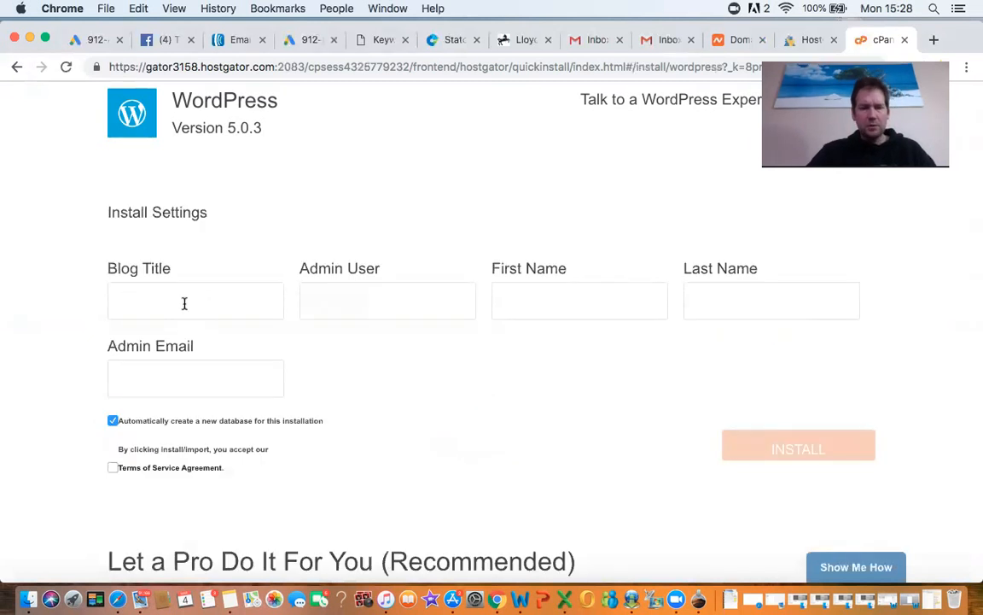
Step: Title the blog 'Auto Pilot Money Making Software', set admin user 'admin', autofill owner details, accept terms, install
type("Auto P")
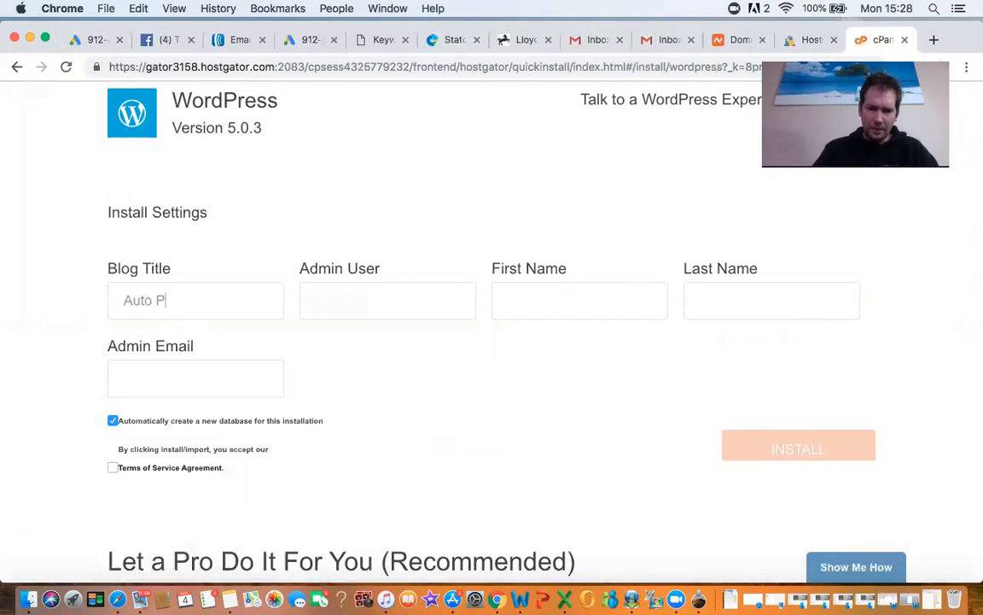
type("ilot Money ")
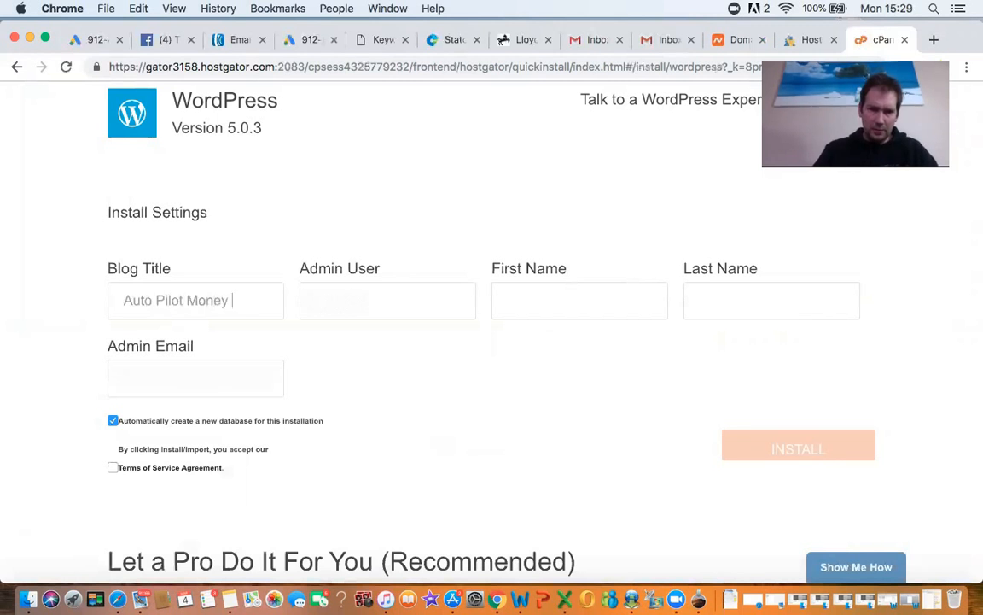
type("Making Soft")
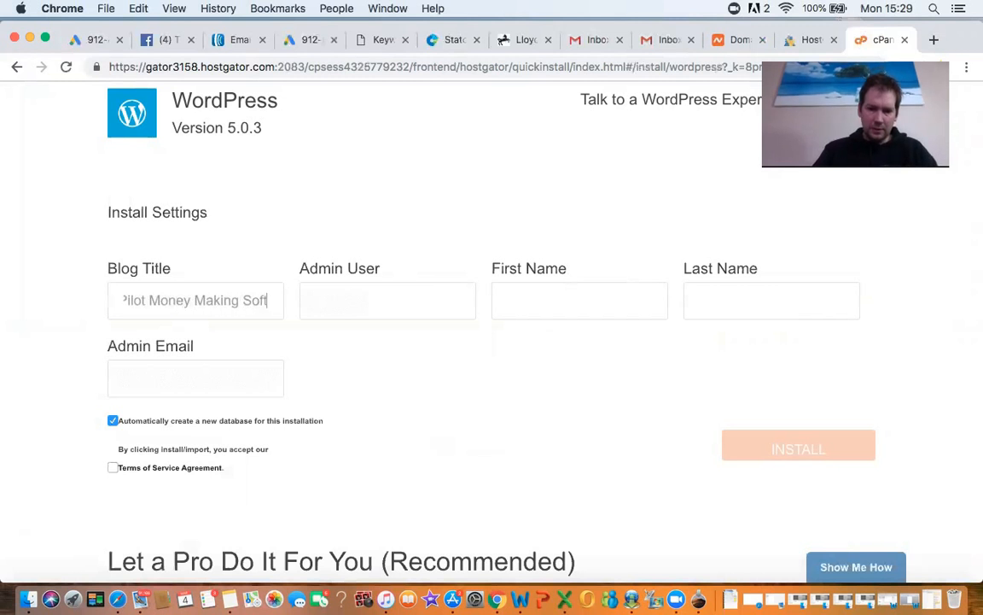
type("ware")
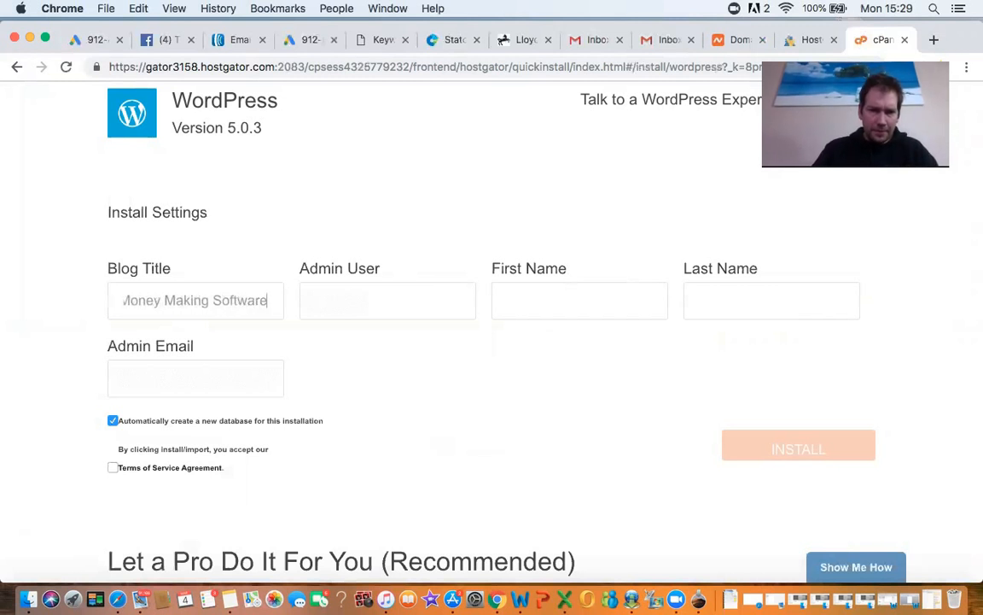
left_click(370, 304)
type("admin")
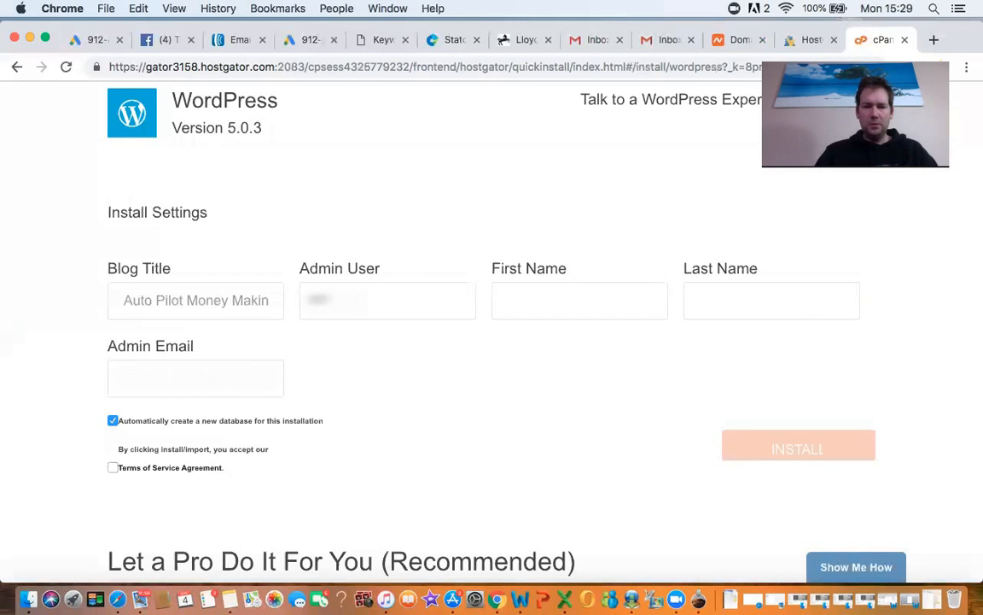
left_click(540, 299)
type("Tim")
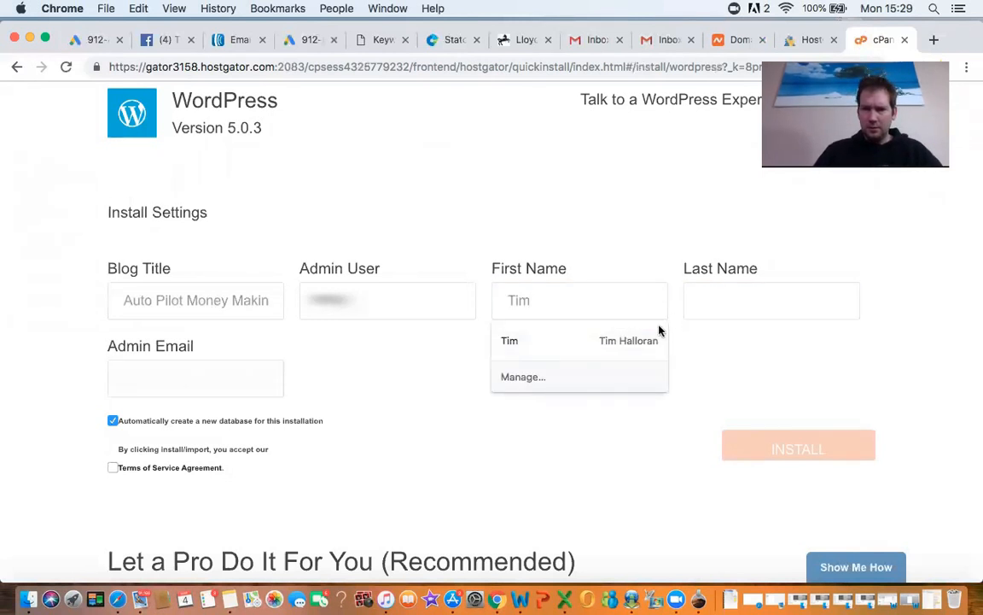
left_click(634, 341)
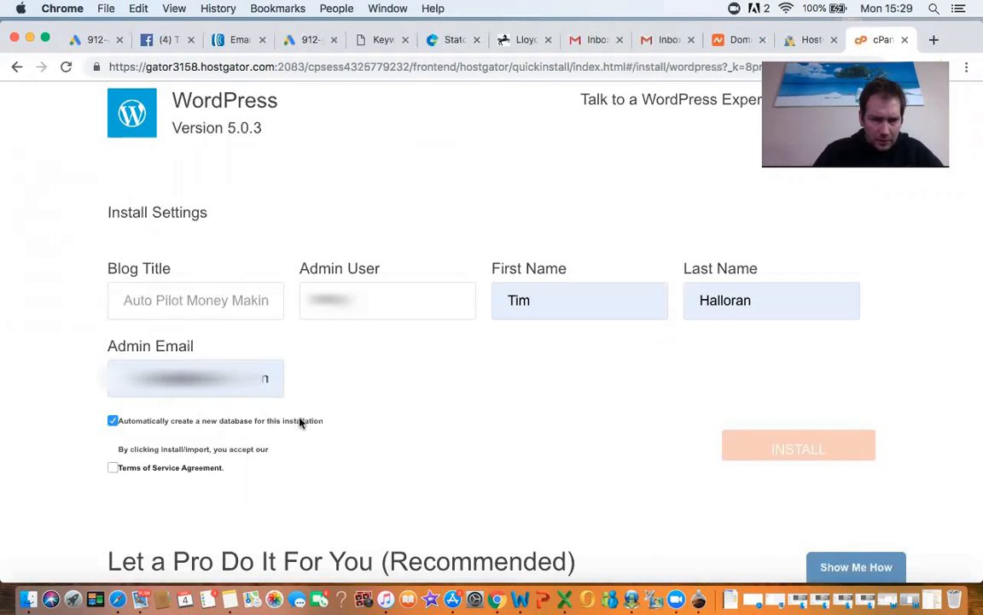
left_click(113, 469)
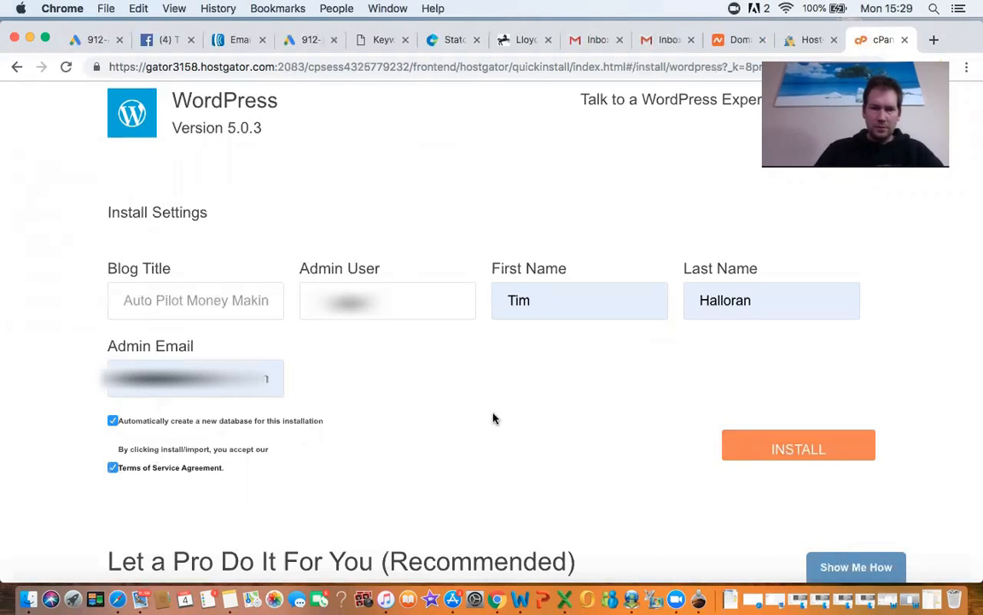
left_click(771, 452)
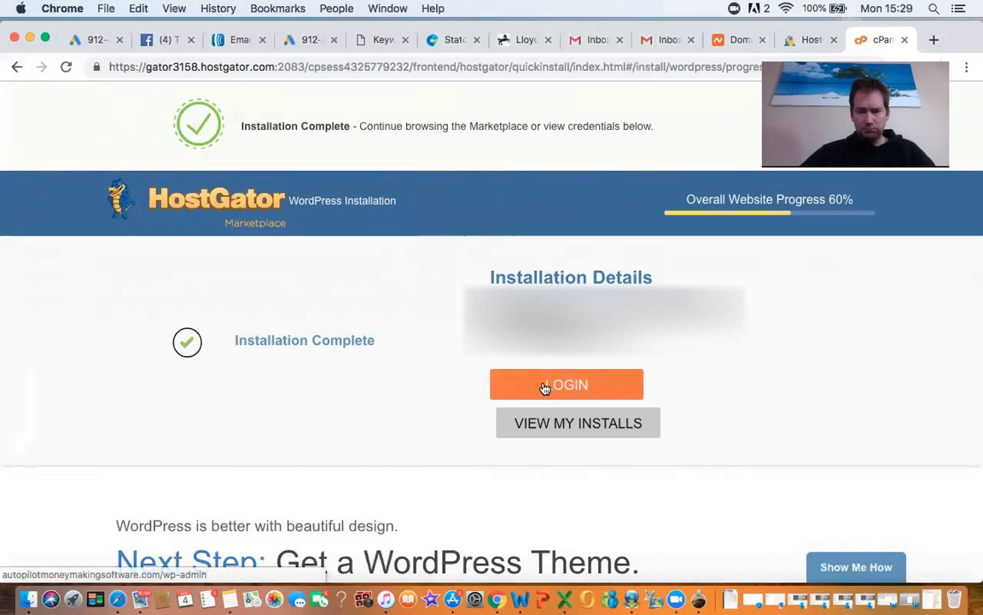
Step: Follow the LOGIN link to the new WordPress site's admin page
left_click(589, 389)
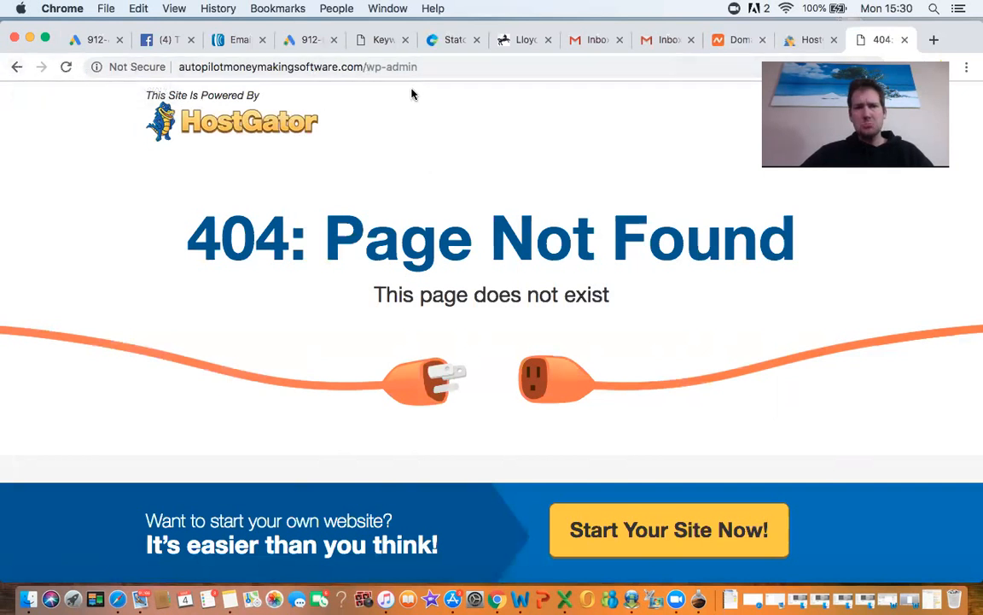
Step: Return to the QuickInstall progress page, review it, and start a fresh empty tab
left_click(14, 68)
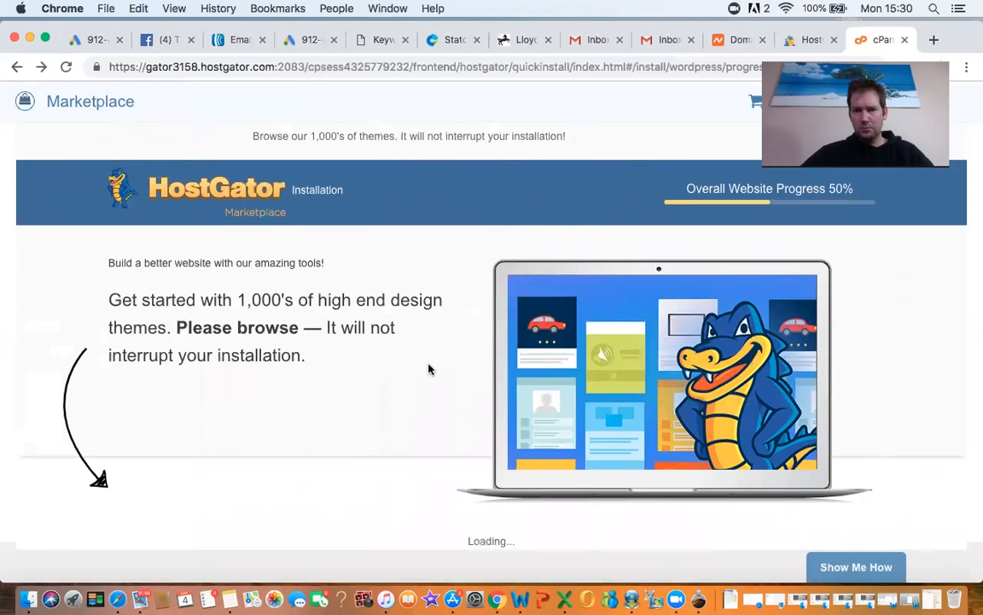
scroll(430, 369, "down", 4)
scroll(430, 369, "up", 3)
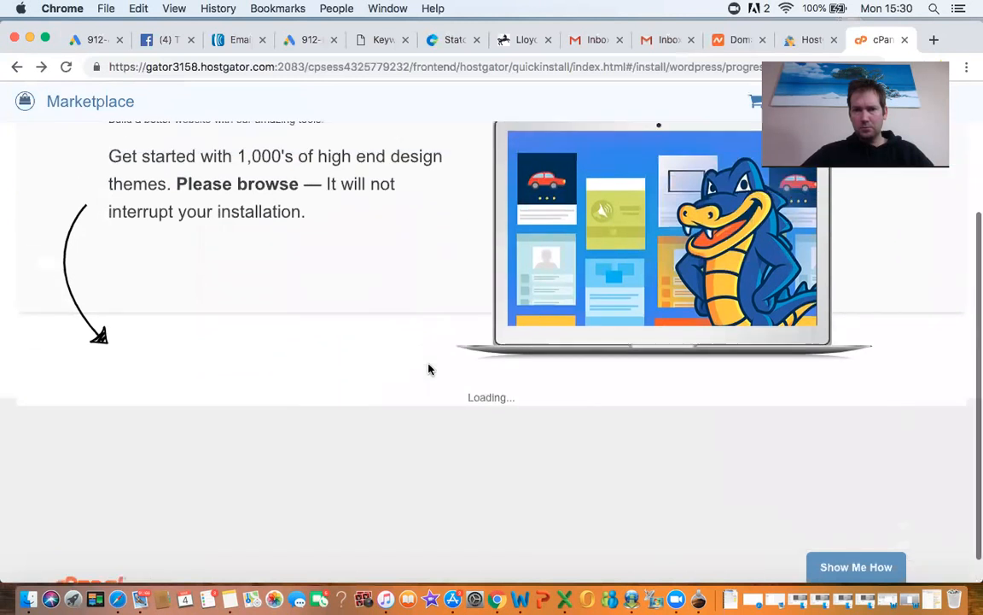
scroll(430, 369, "up", 1)
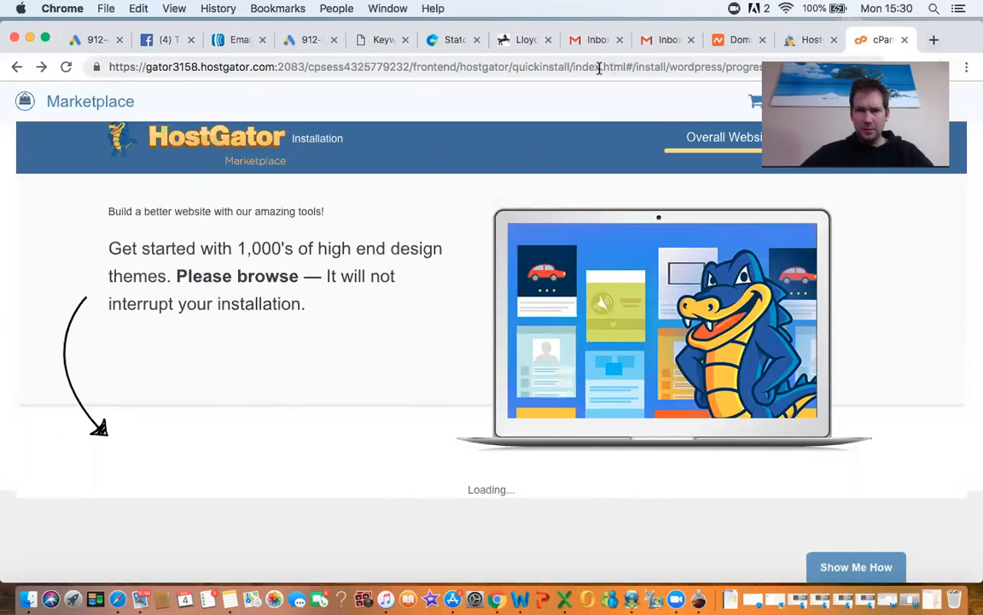
left_click(937, 41)
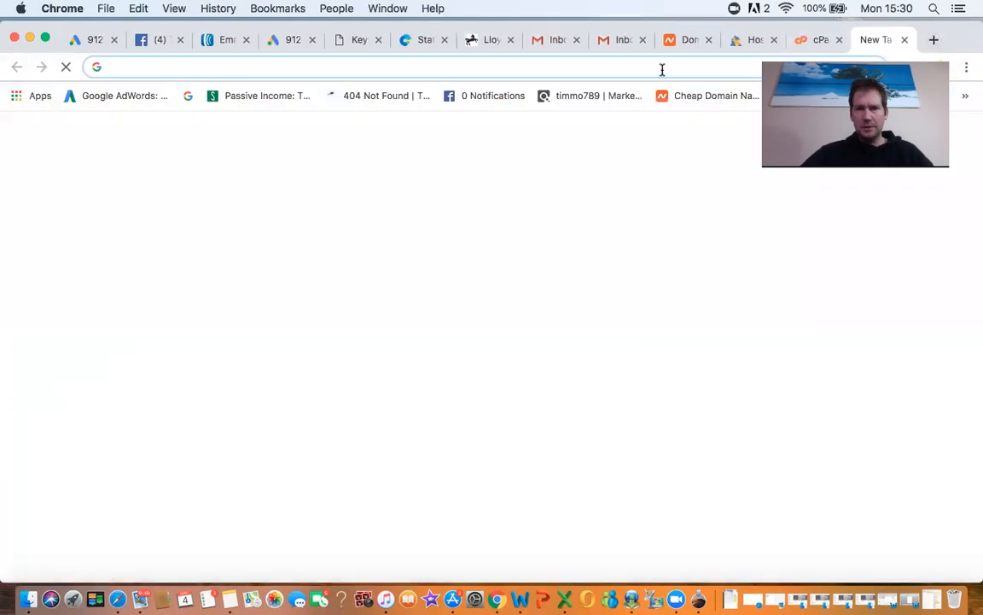
Step: Load autopilotmoneymakingsoftware.com, stripping the cgi-sys/defaultwebpage.cgi path to reach the bare domain
type("au")
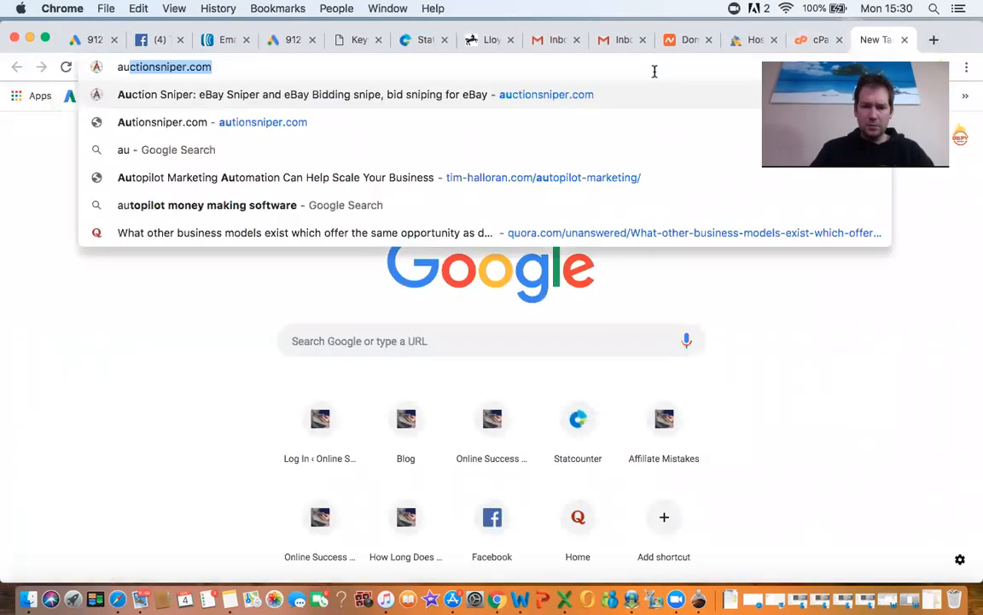
type("t")
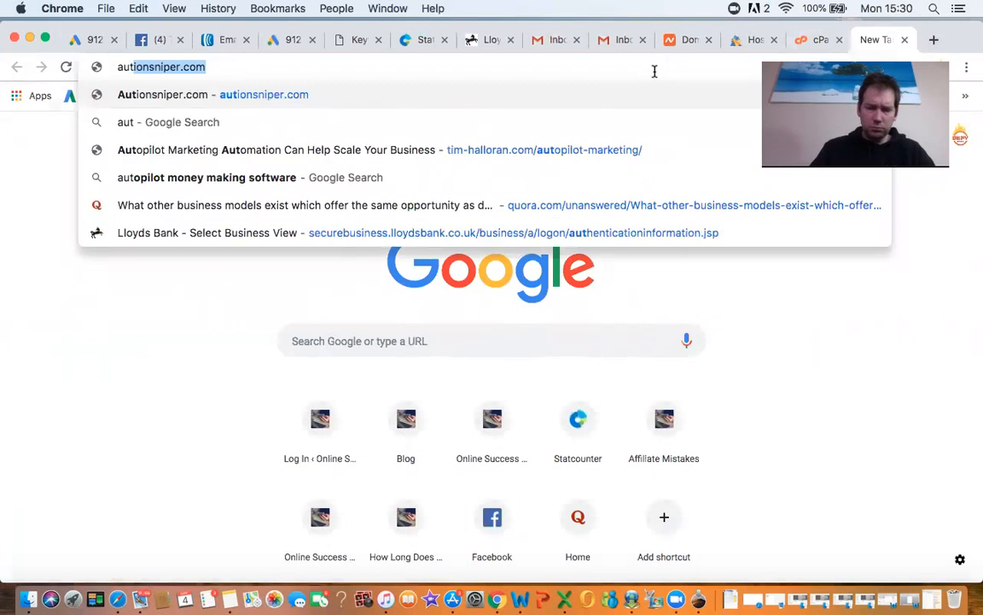
type("o")
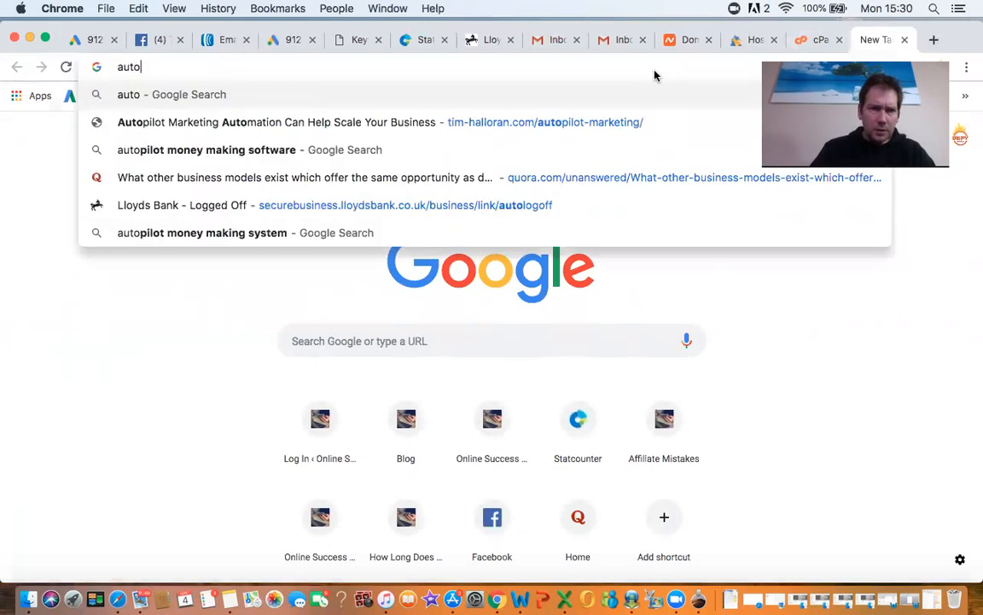
type("pilot")
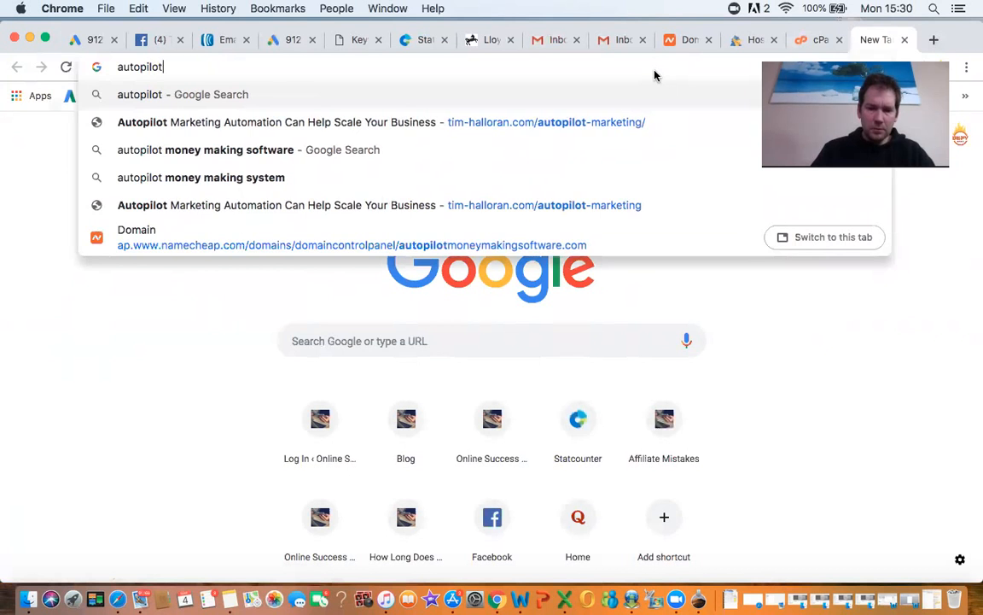
type("moneymaking")
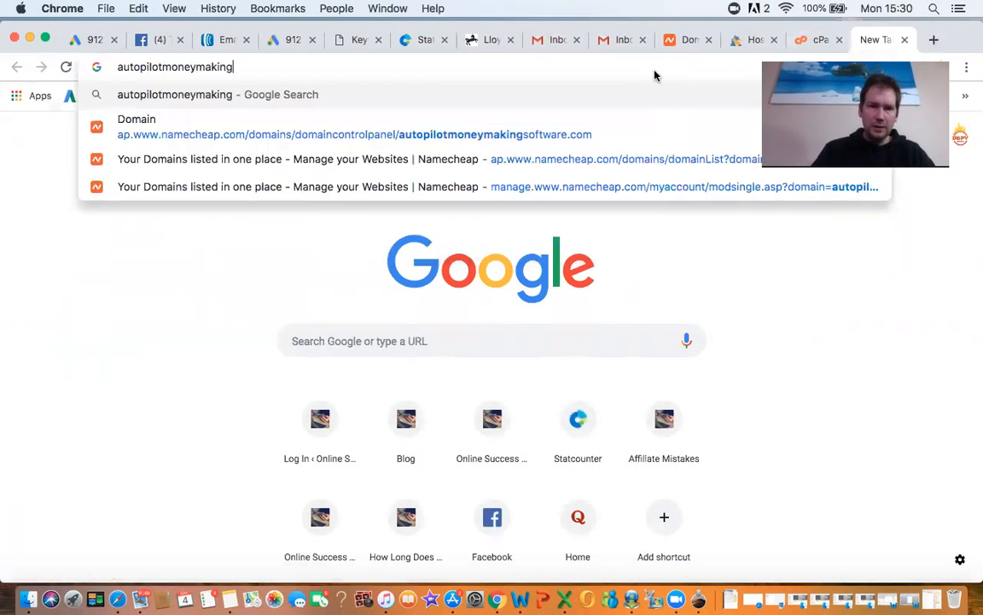
type("software")
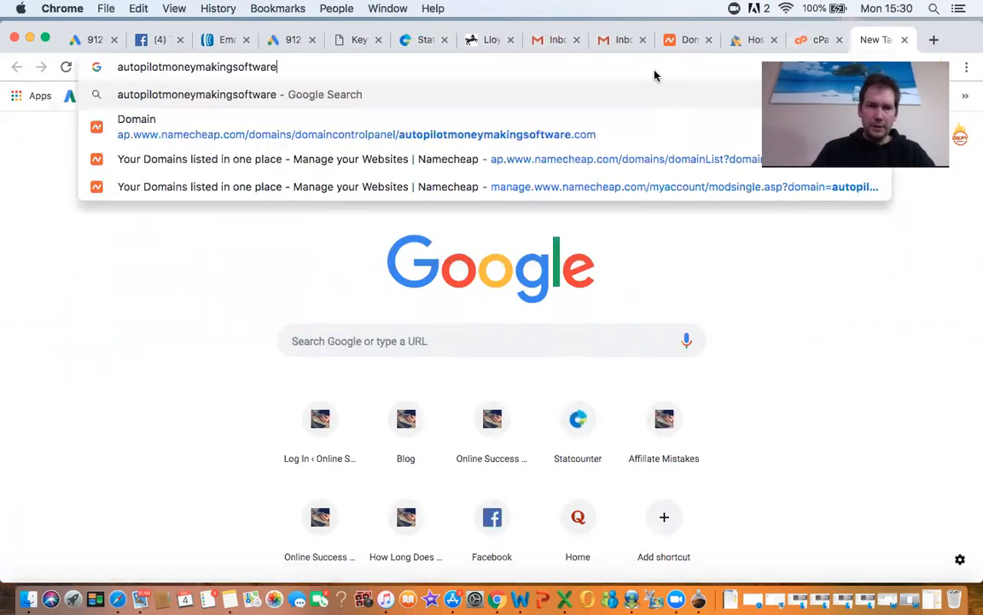
type(".com")
key("Return")
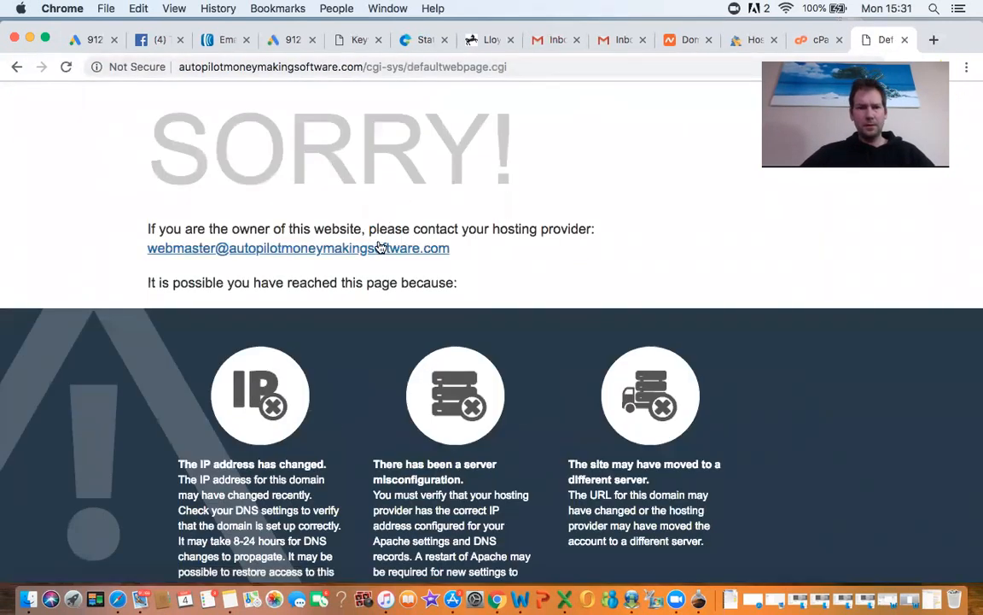
left_click(341, 66)
left_click(374, 68)
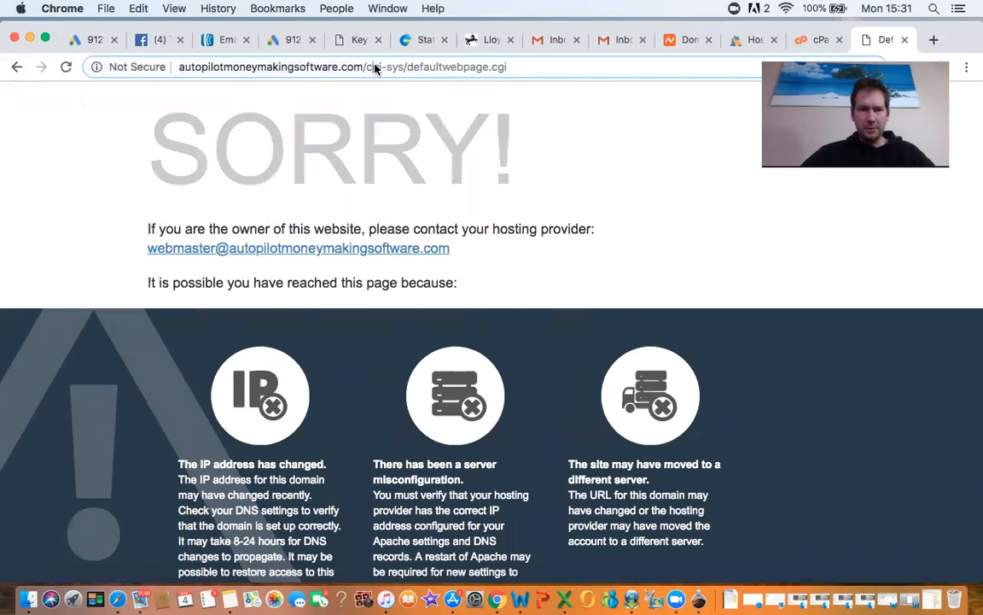
left_click_drag(368, 68, 519, 72)
key("BackSpace")
key("Return")
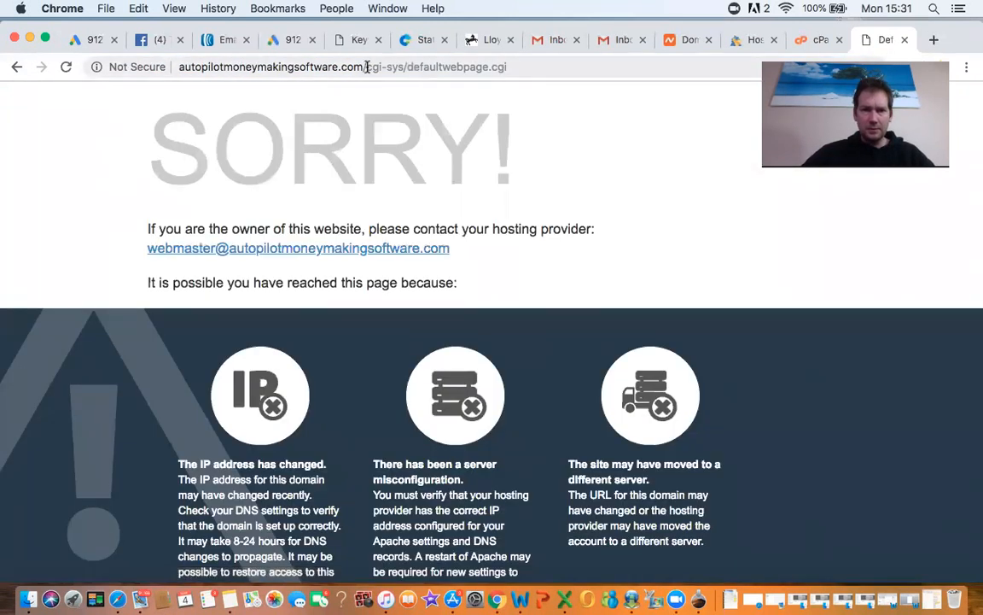
Step: Try the site's /wp-admin address, then reload the bare domain
left_click_drag(368, 68, 571, 70)
key("BackSpace")
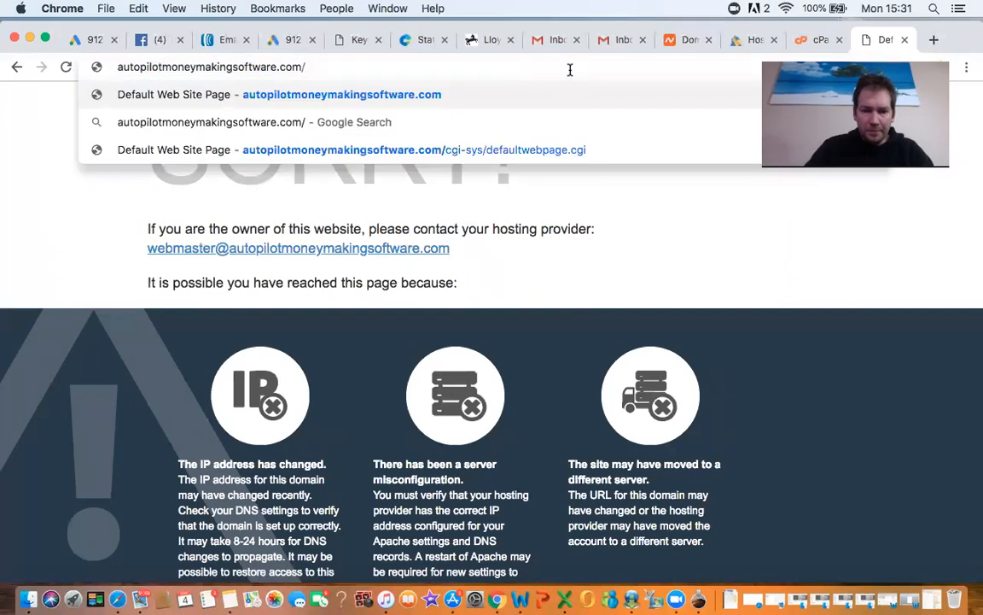
type("wp-admi")
type("n")
key("Return")
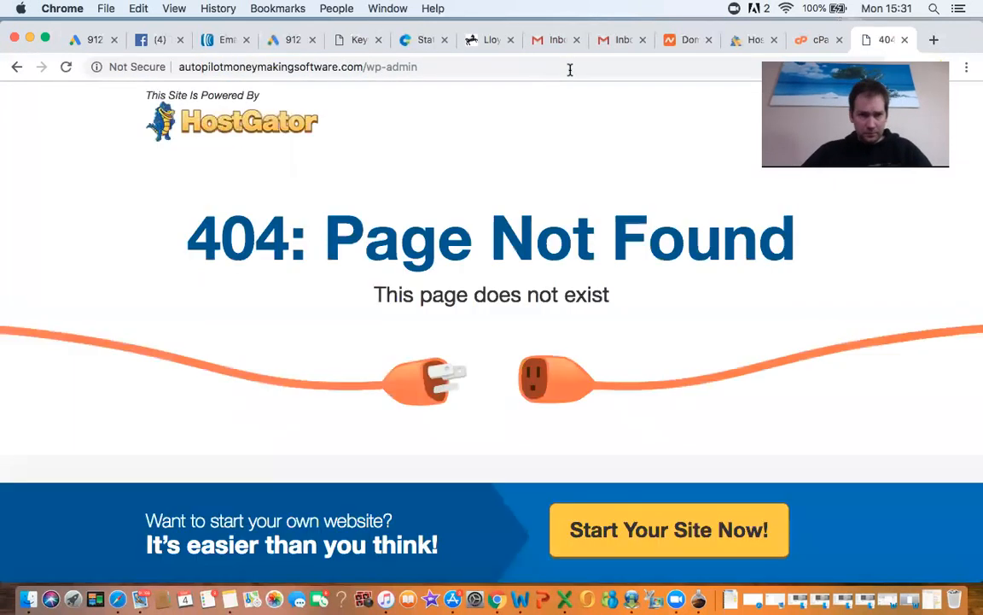
left_click_drag(418, 67, 369, 69)
key("BackSpace")
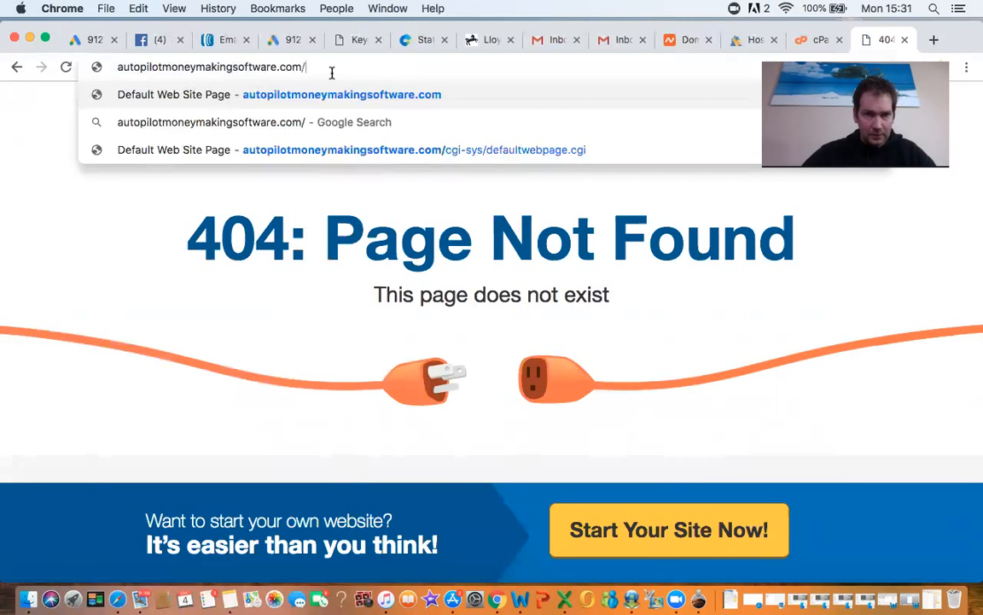
key("Return")
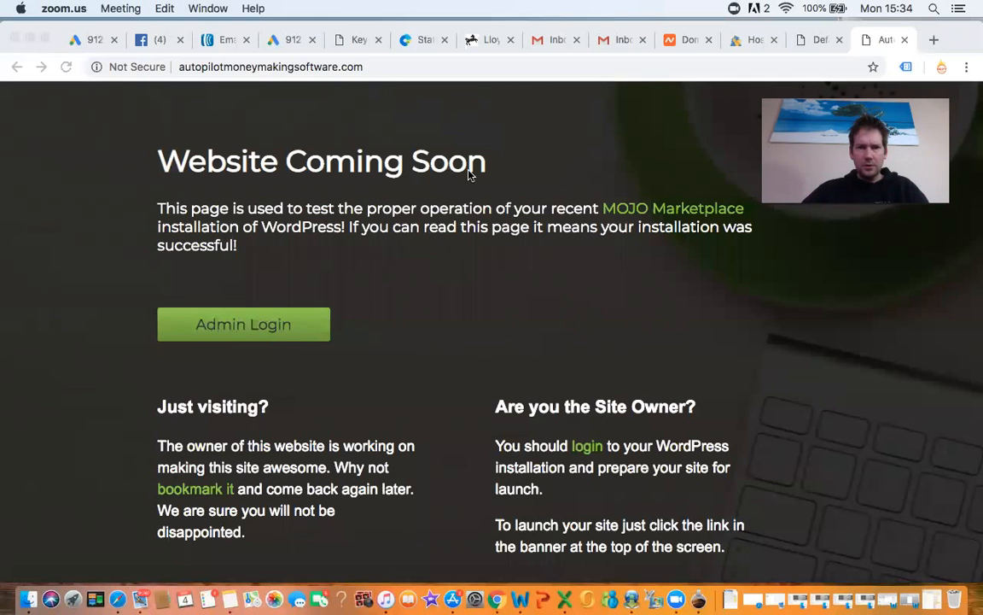
Step: Append /wp-admin to the autopilotmoneymakingsoftware.com address and load it
left_click(348, 126)
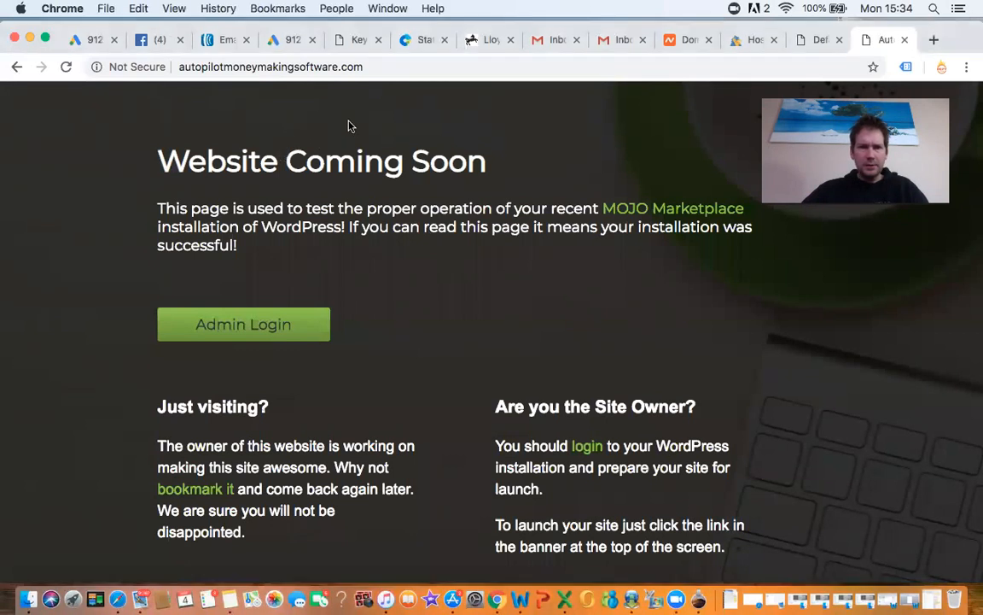
left_click(384, 65)
left_click(385, 68)
type("/")
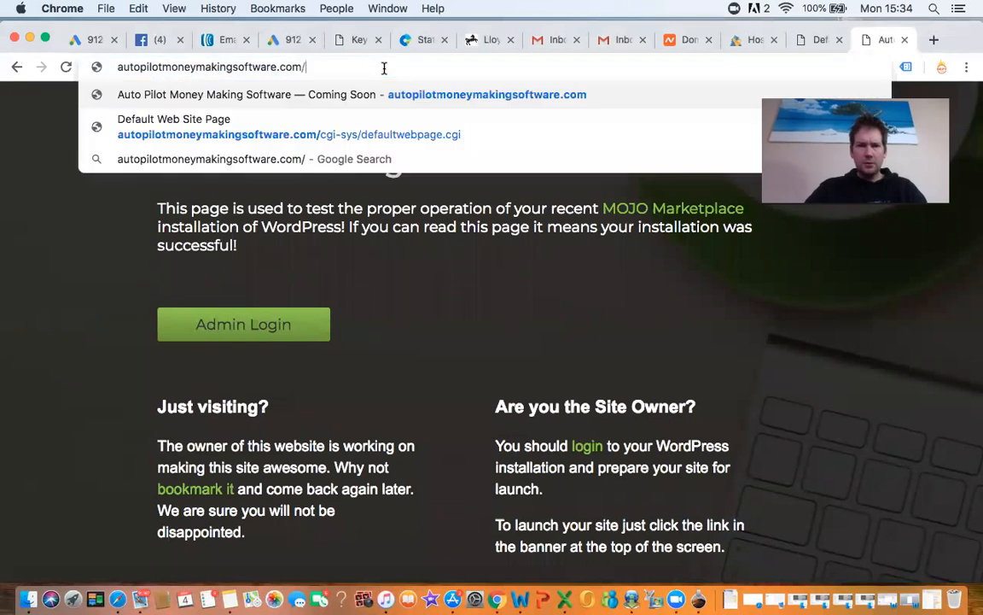
type("wp-admin")
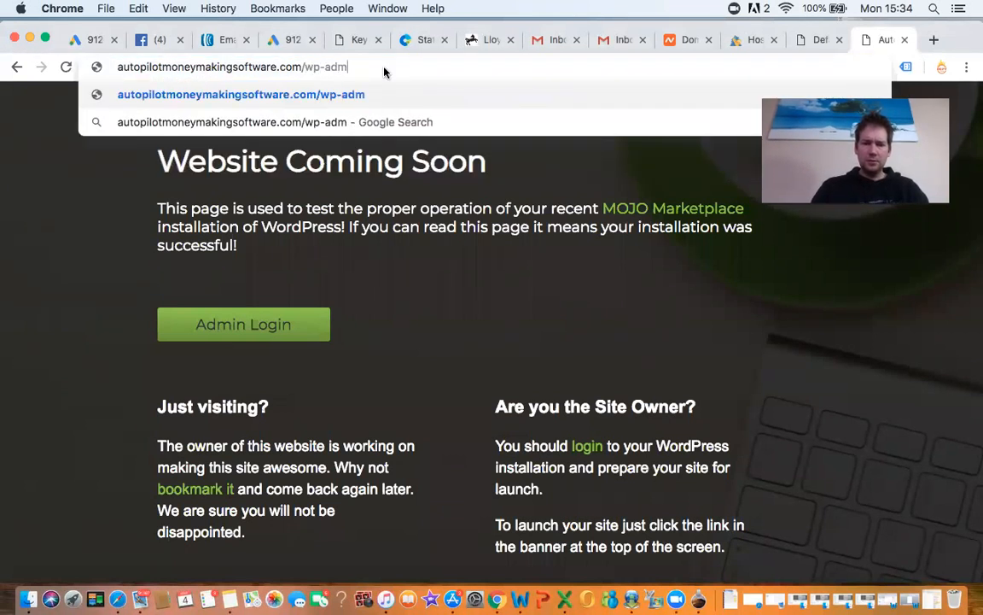
key("Return")
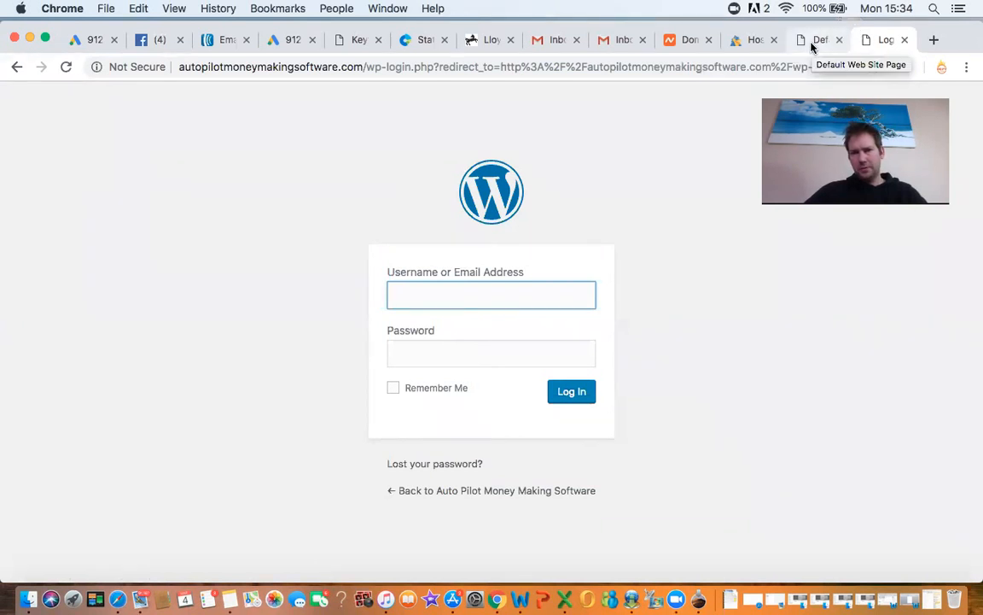
left_click(753, 39)
left_click(692, 39)
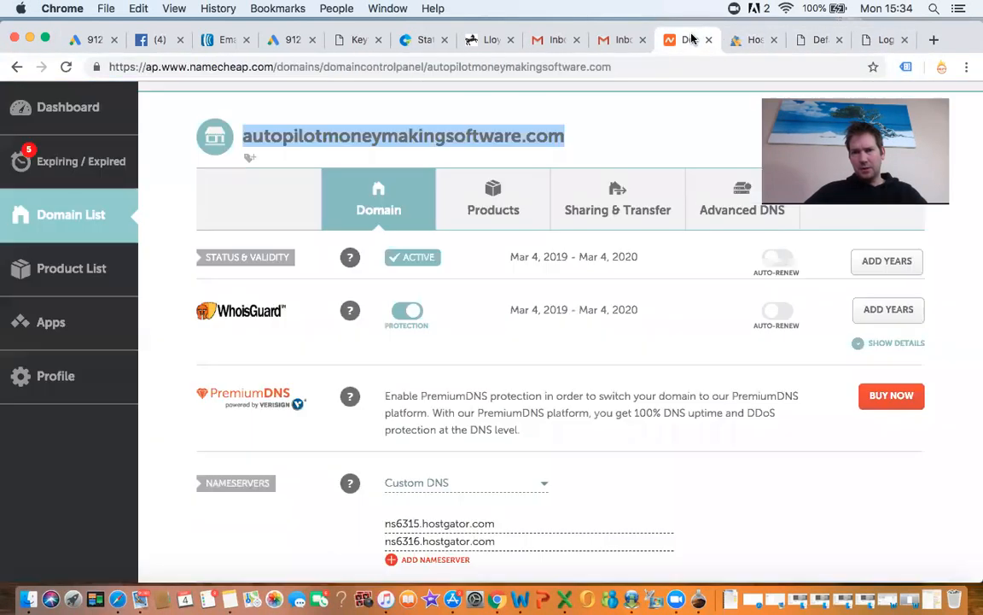
left_click(750, 39)
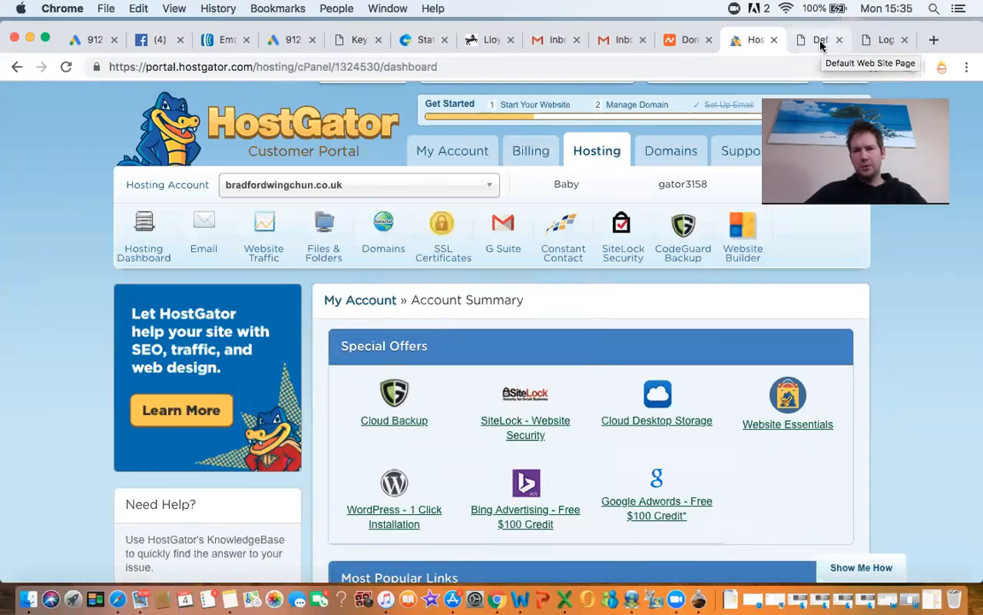
left_click(821, 43)
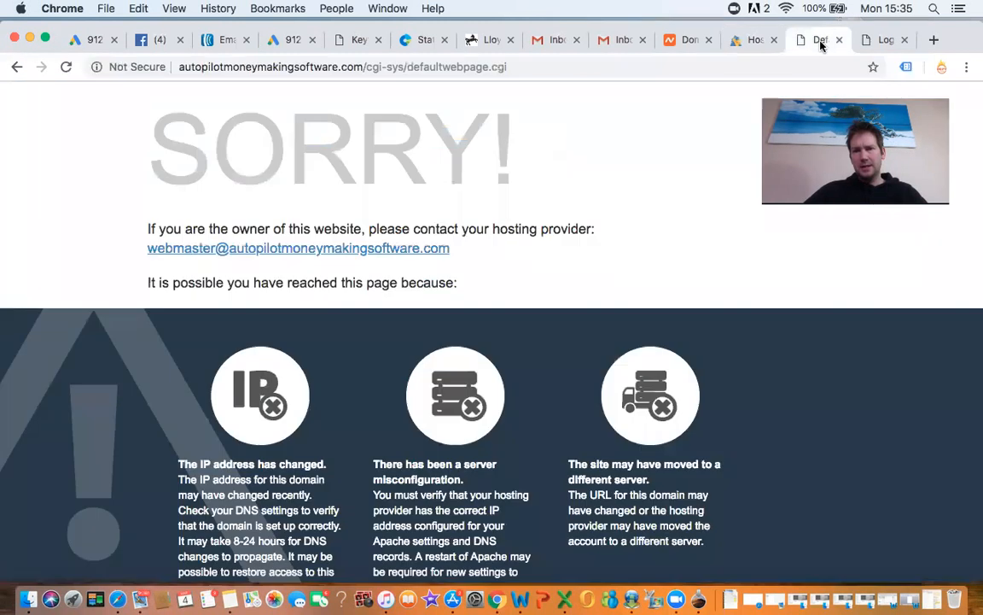
left_click(874, 40)
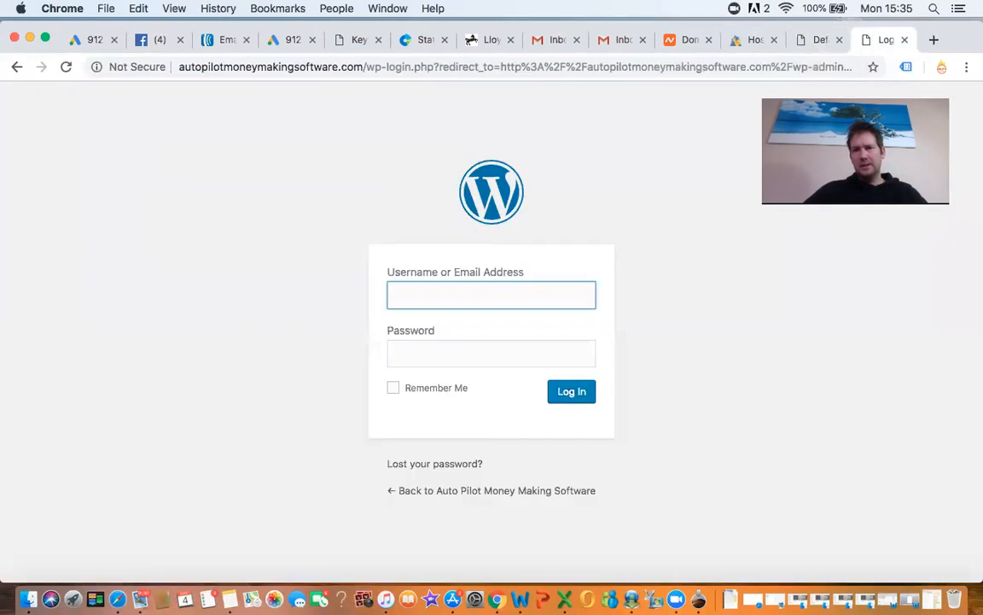